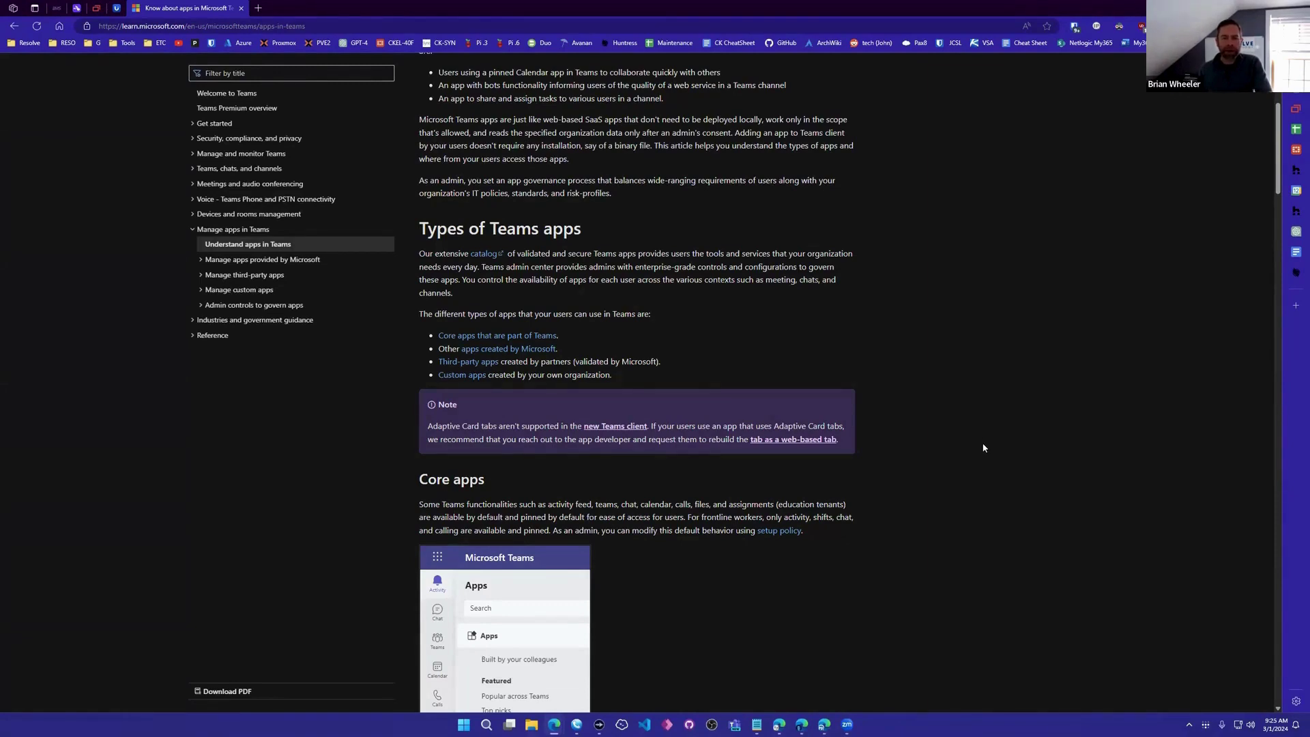
# Scroll the Understand apps in Teams article down to the About App Templates and Discover and use apps sections
pyautogui.scroll(-7, 683, 447)
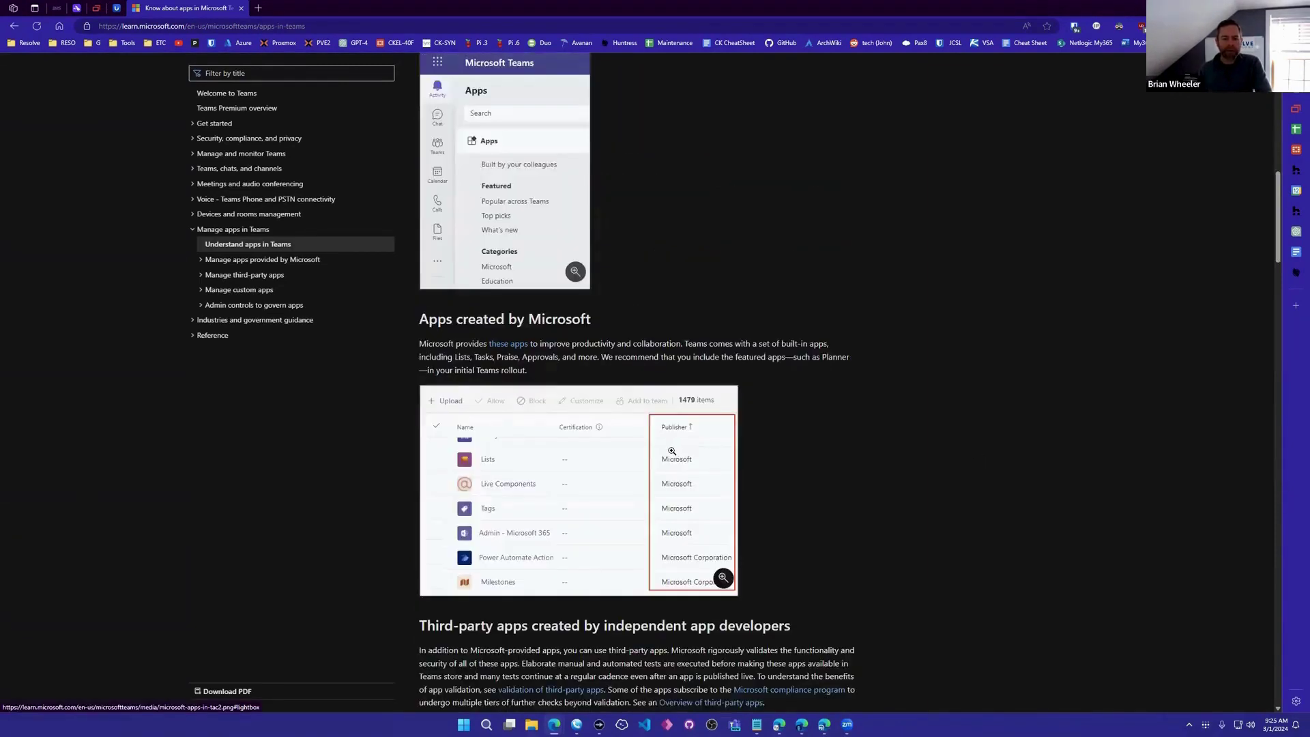
pyautogui.scroll(-6, 680, 448)
pyautogui.scroll(12, 667, 448)
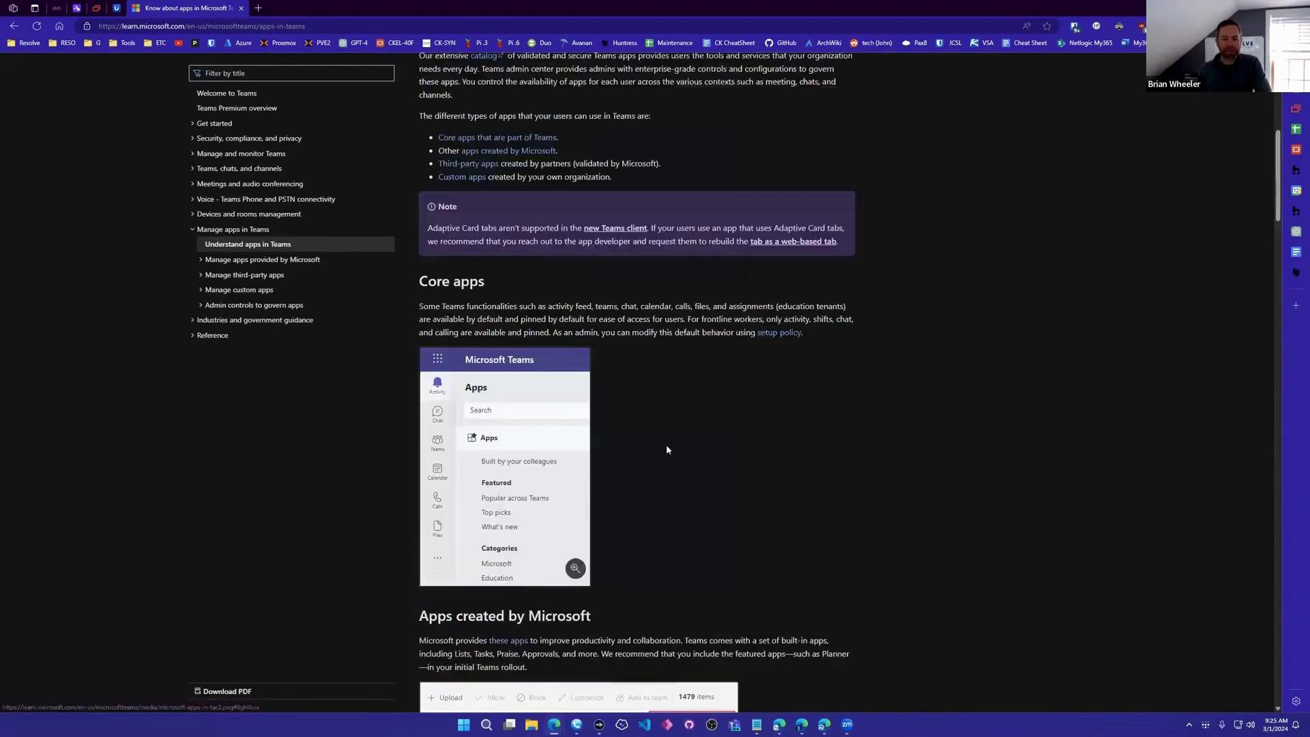
pyautogui.scroll(-16, 666, 447)
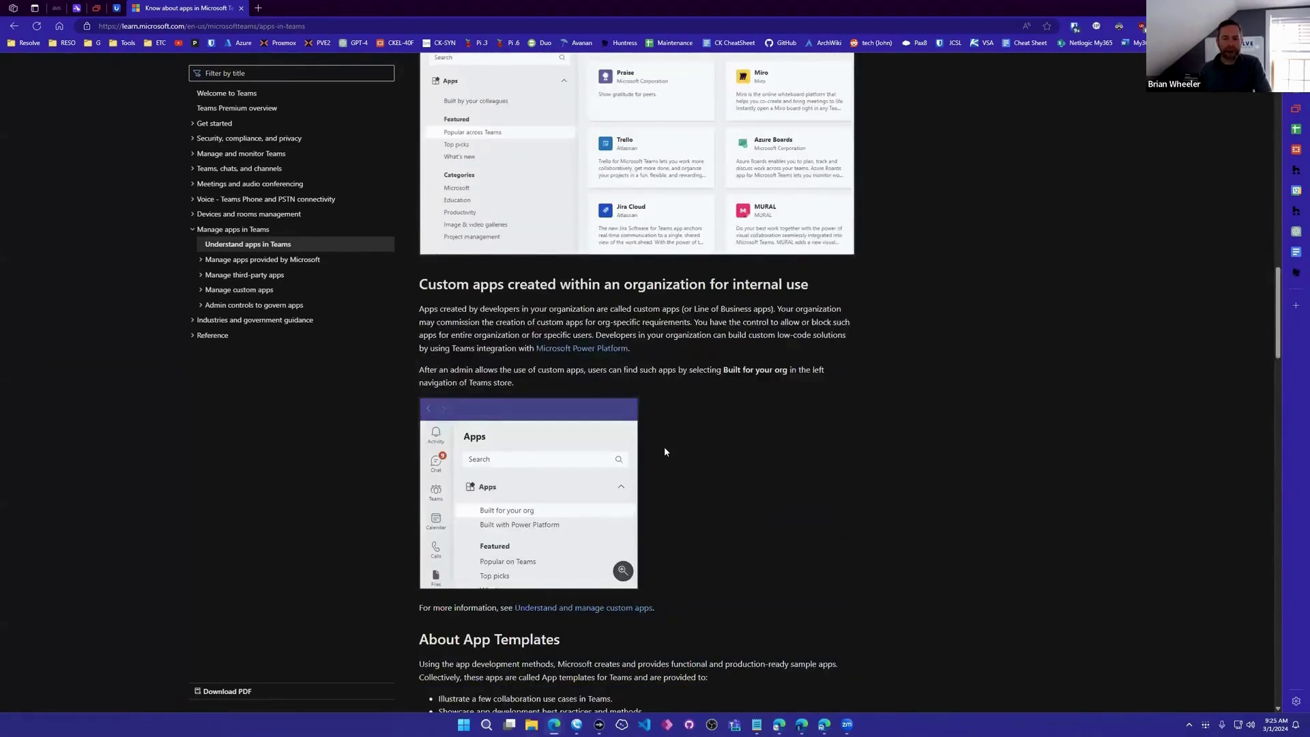
pyautogui.scroll(-6, 665, 451)
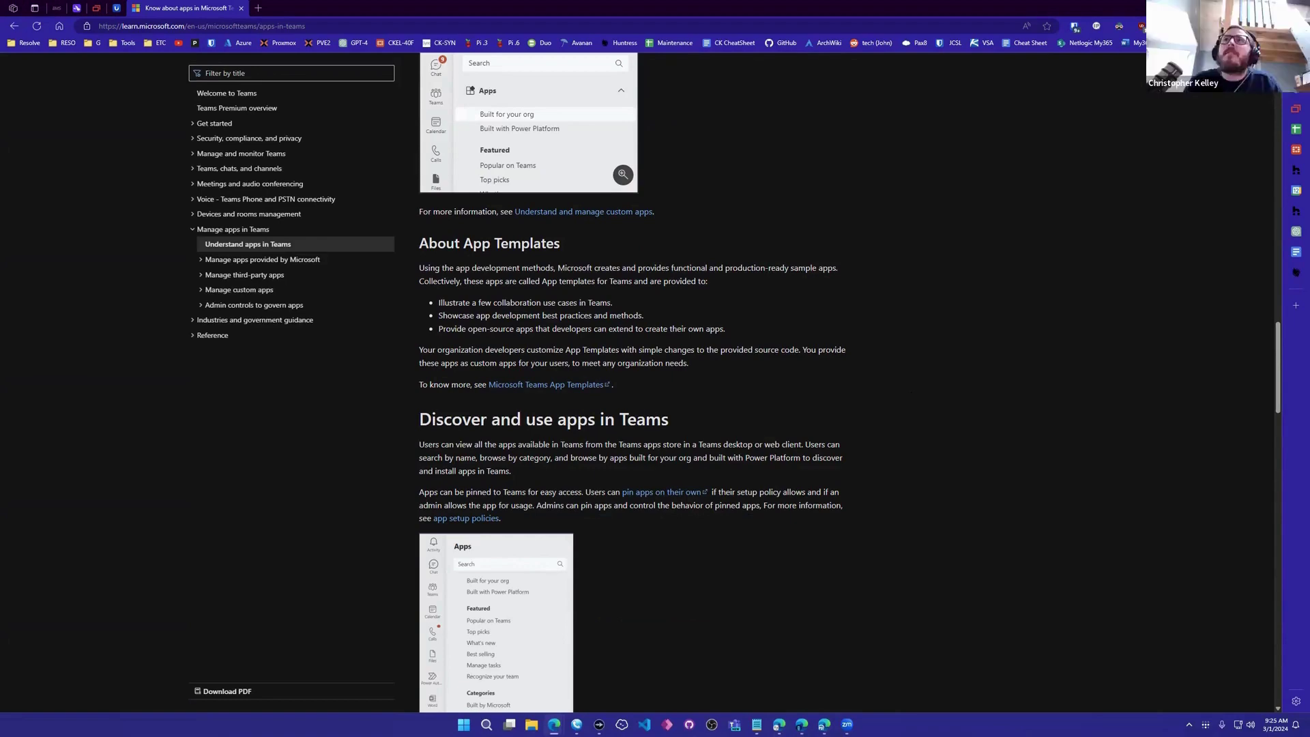
# Highlight the Apps created by Microsoft and Third-party apps headings in the article
pyautogui.scroll(10, 942, 290)
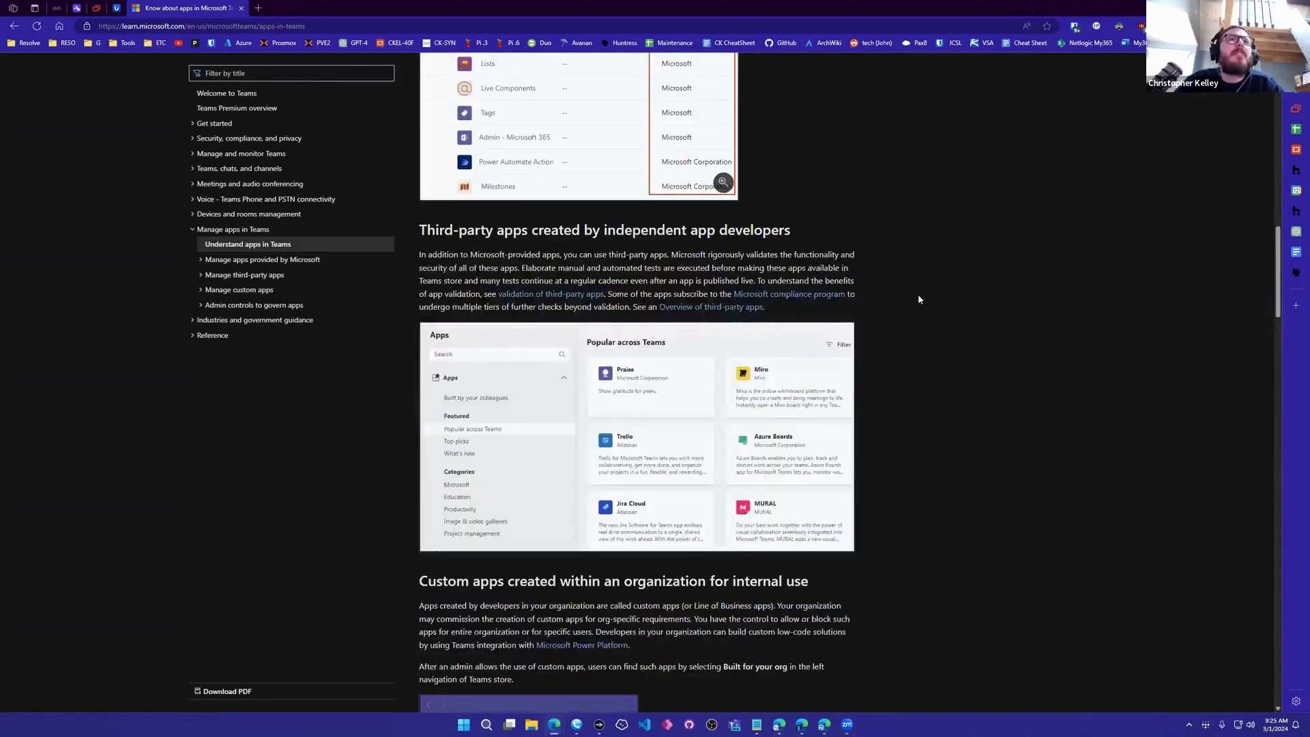
pyautogui.scroll(7, 918, 295)
pyautogui.moveTo(438, 418); pyautogui.dragTo(682, 414)
pyautogui.scroll(-1, 682, 413)
pyautogui.scroll(-2, 682, 415)
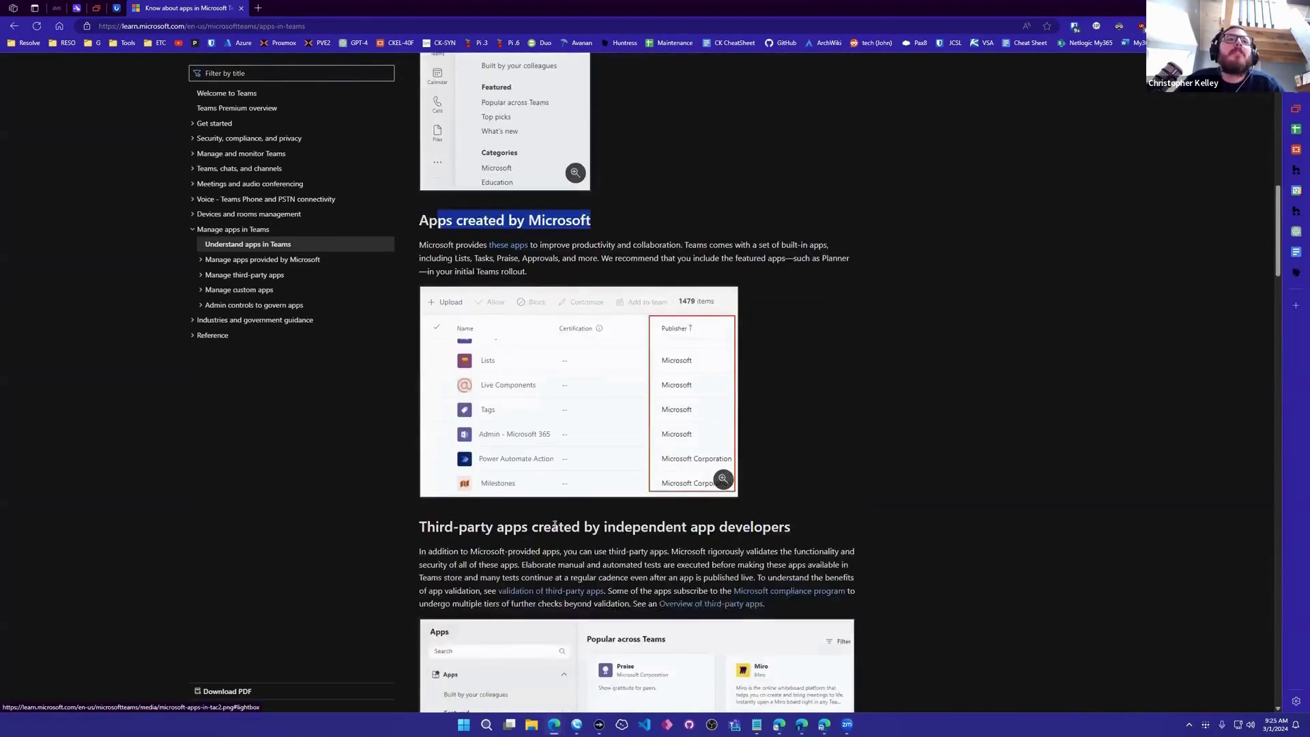
pyautogui.moveTo(453, 425); pyautogui.dragTo(771, 422)
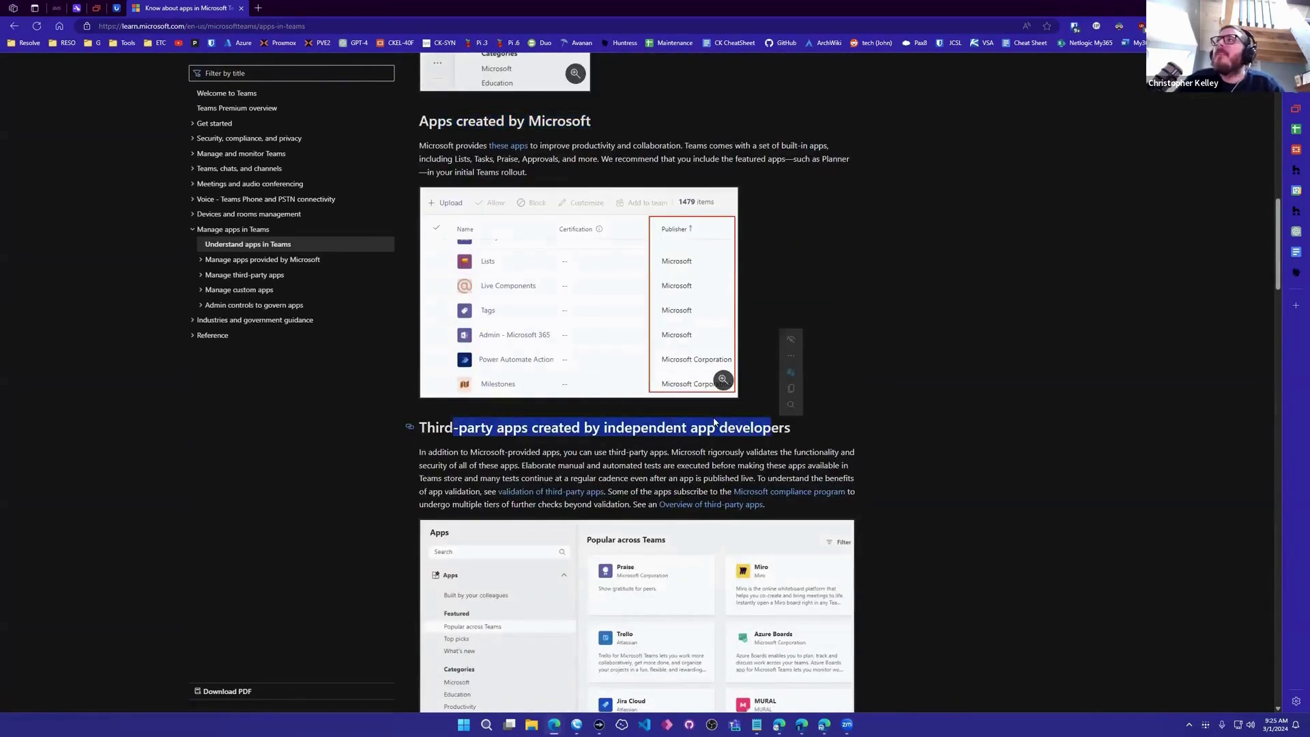
pyautogui.scroll(-2, 711, 491)
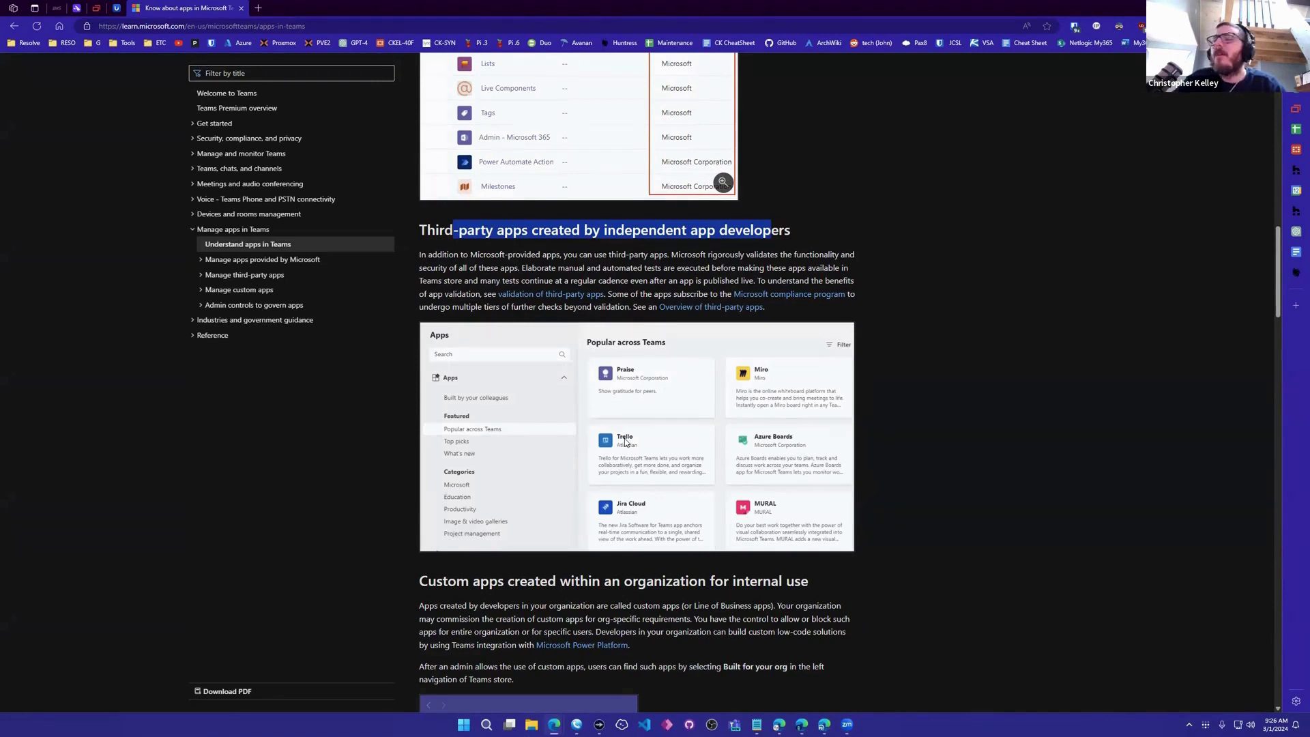
pyautogui.hotkey('alt', 'Tab')
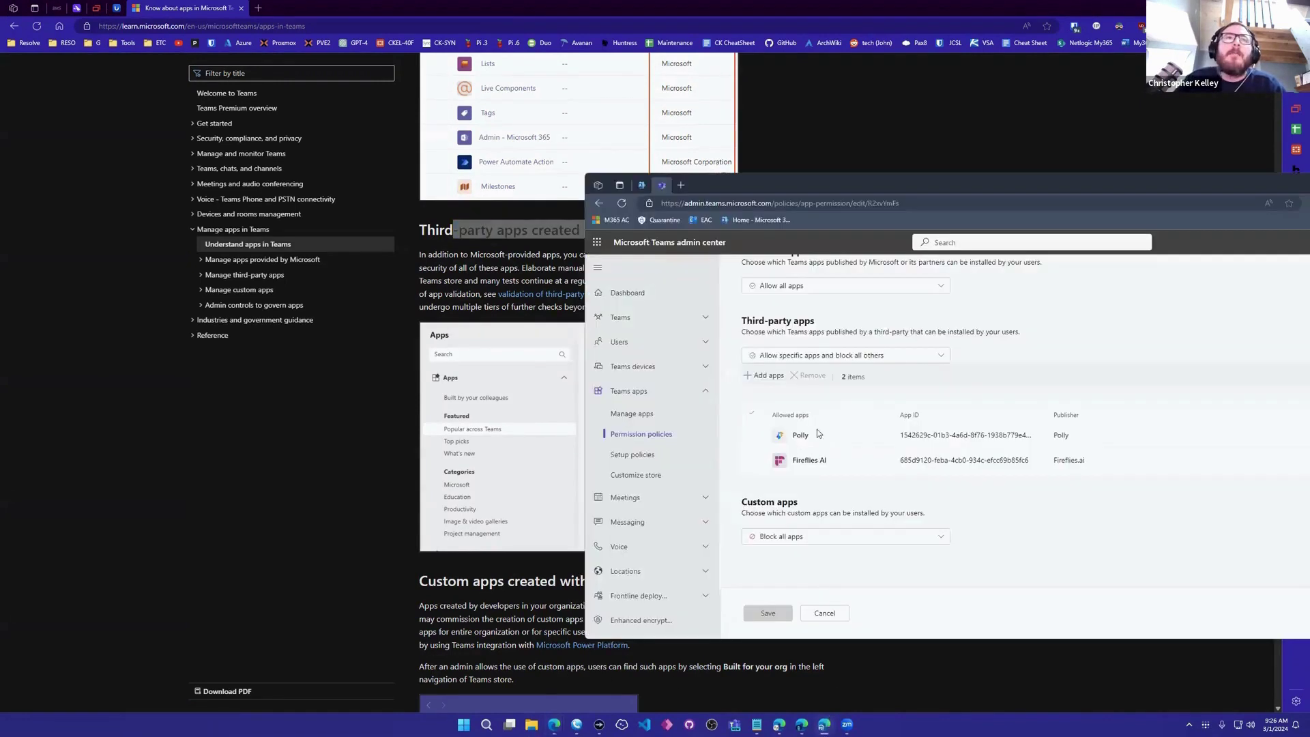
pyautogui.click(672, 434)
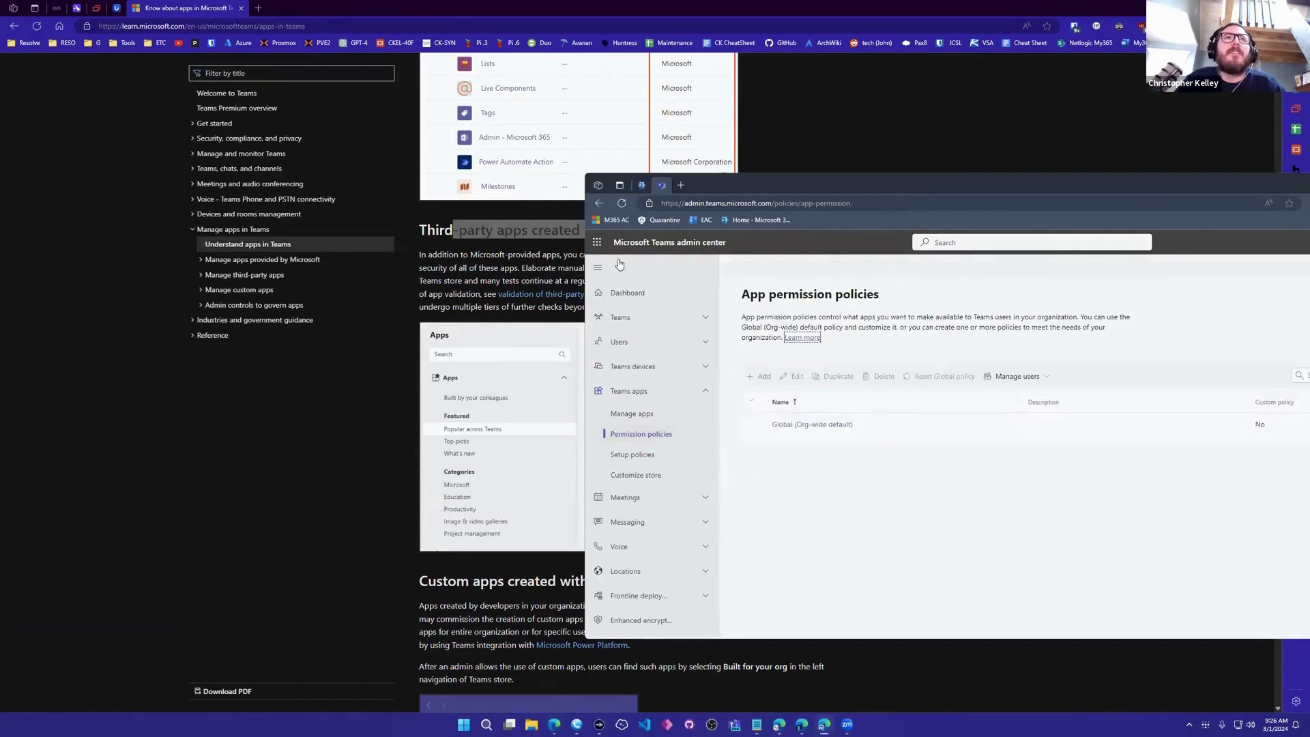
pyautogui.click(819, 424)
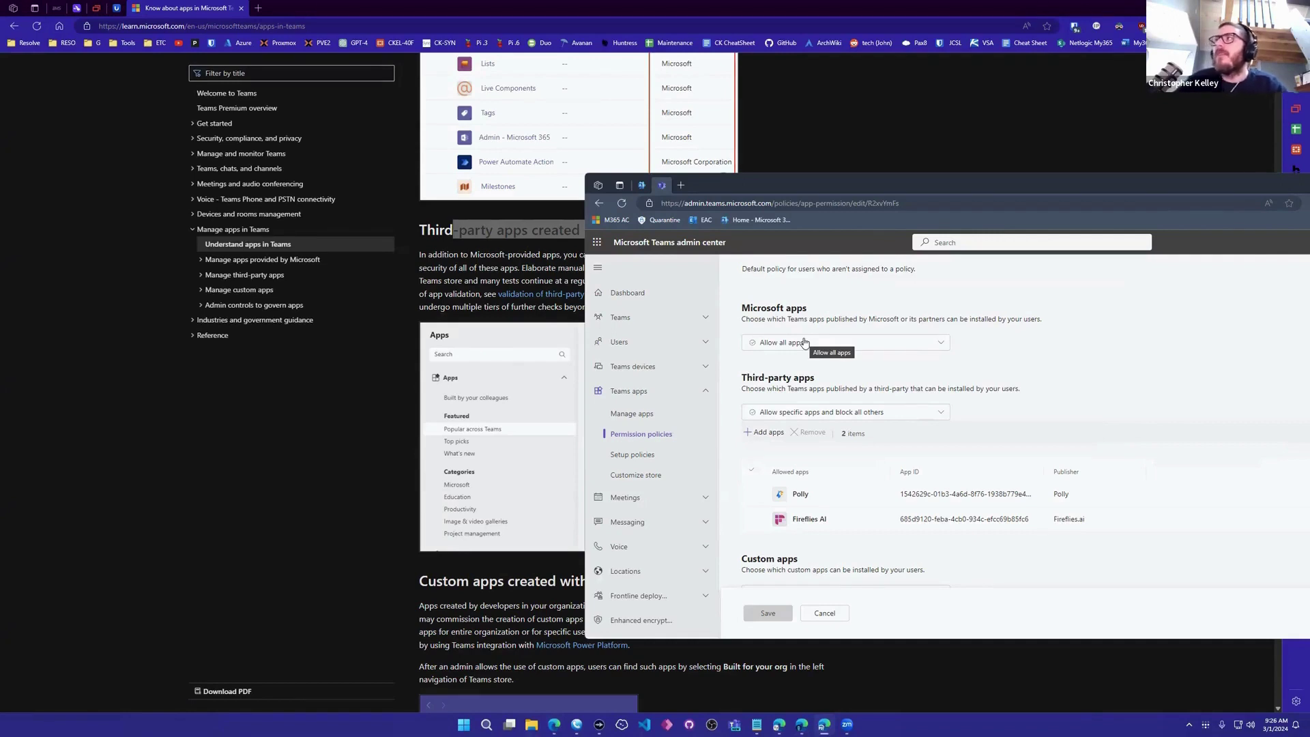
pyautogui.moveTo(745, 377); pyautogui.dragTo(1001, 395)
pyautogui.scroll(-1, 1001, 395)
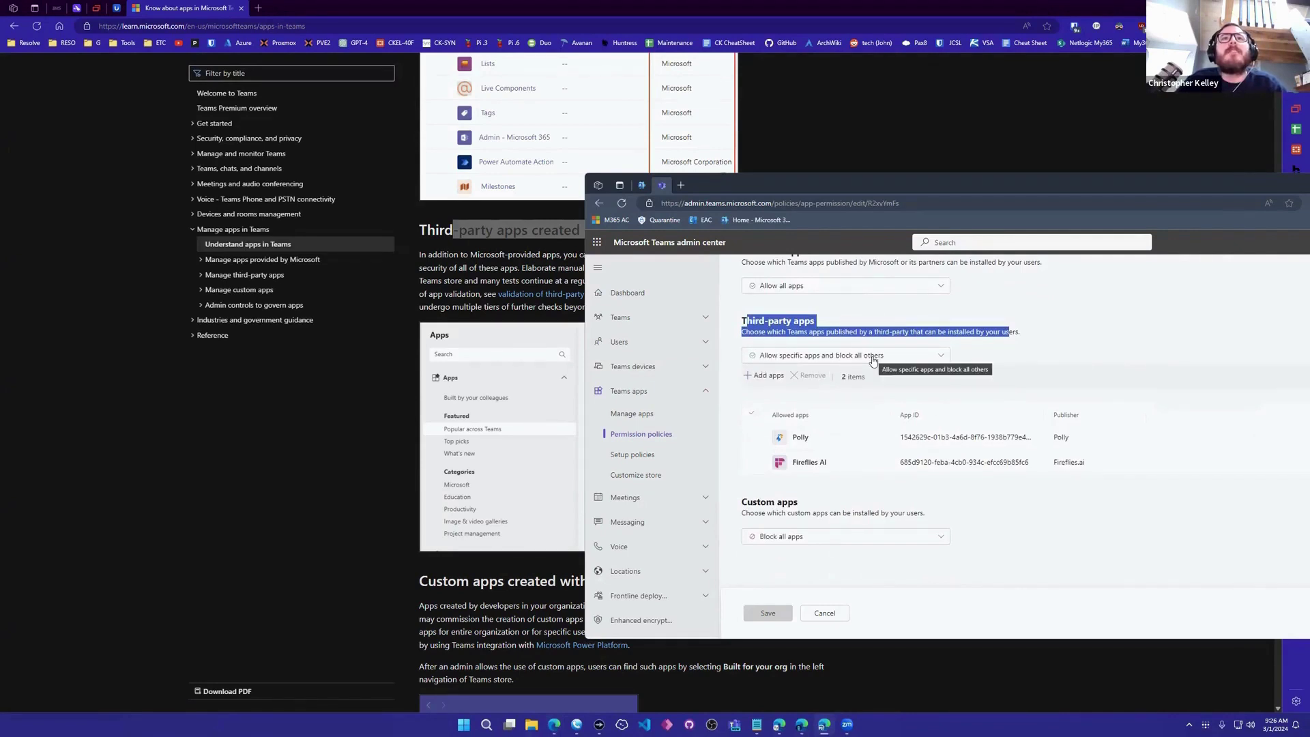
pyautogui.scroll(1, 873, 360)
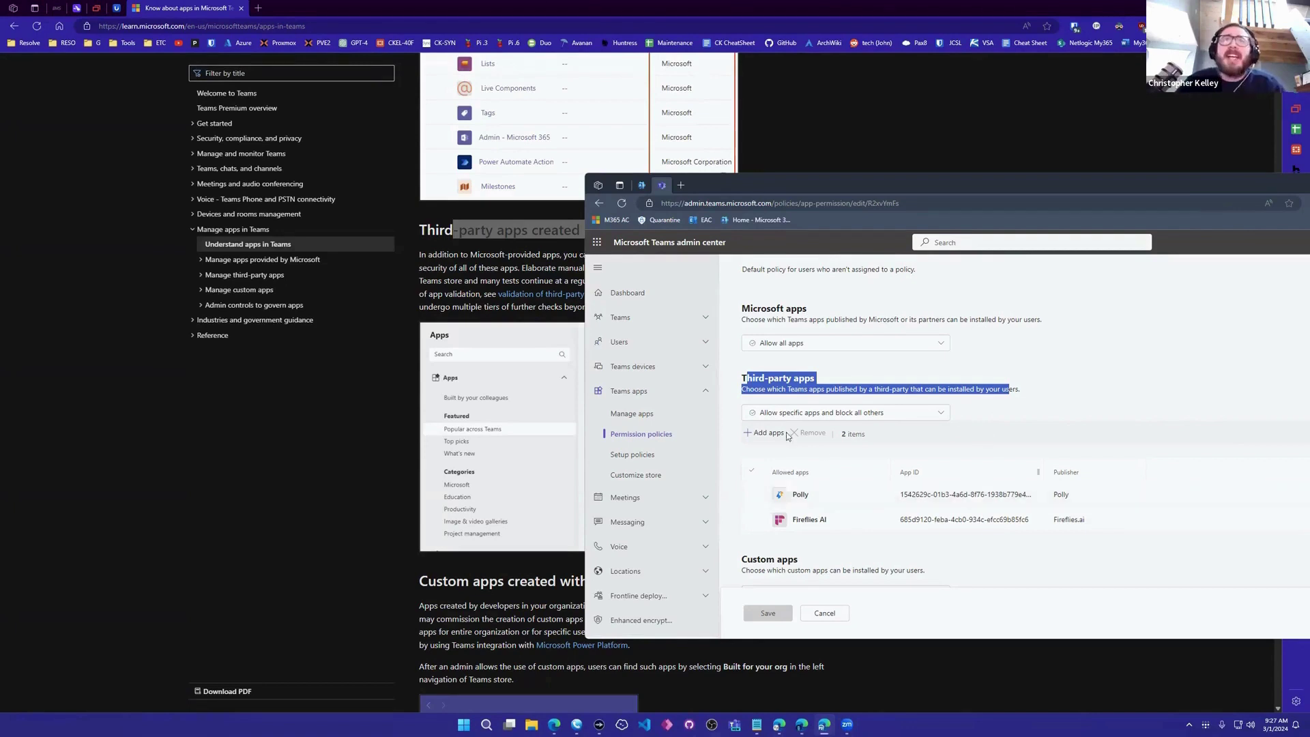
pyautogui.scroll(-1, 784, 464)
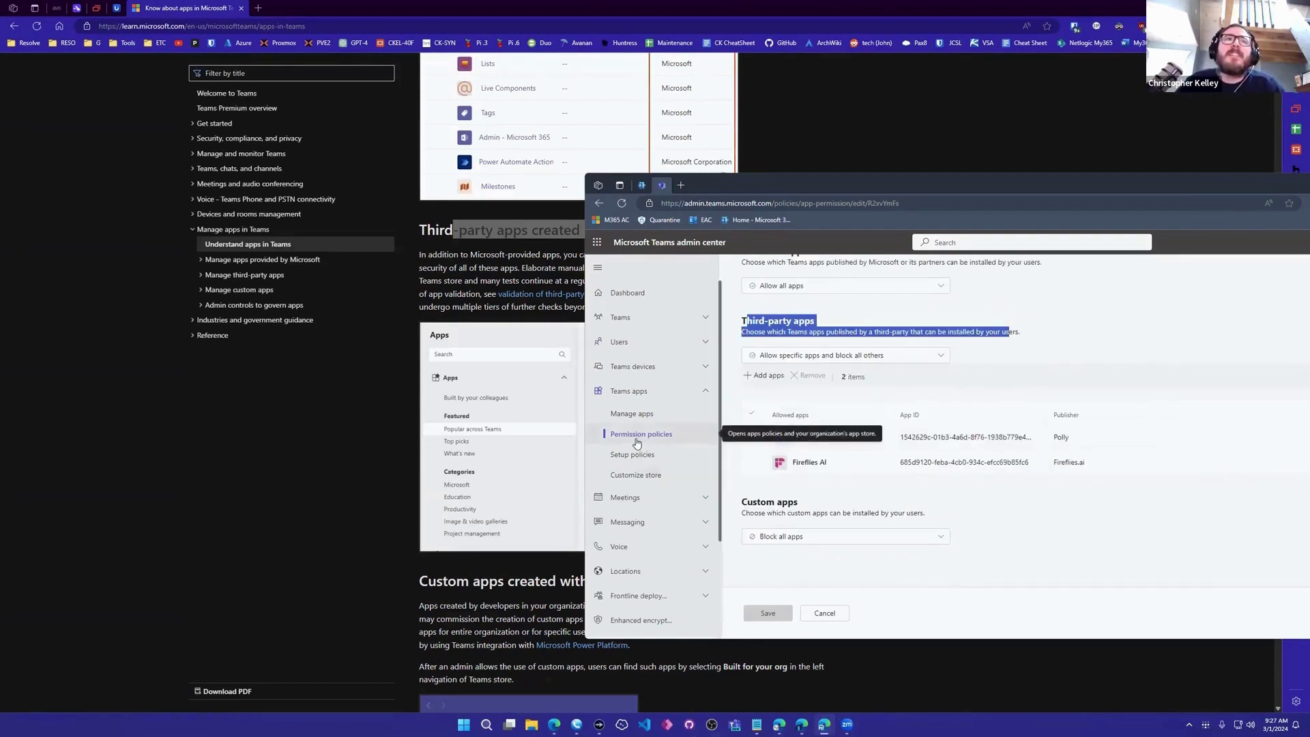
# Bring the admin center window forward, move it right, and highlight the Manage app assignments notice
pyautogui.click(801, 725)
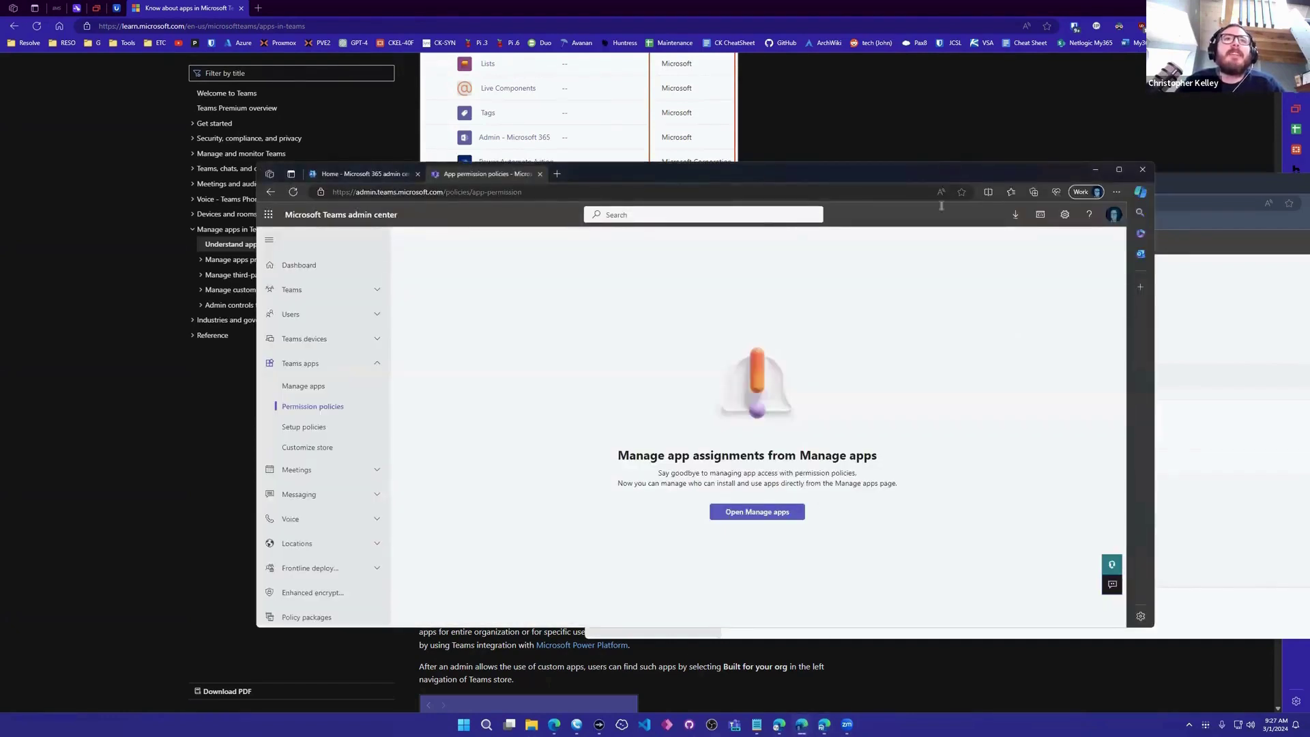
pyautogui.moveTo(739, 170); pyautogui.dragTo(945, 169)
pyautogui.moveTo(823, 452); pyautogui.dragTo(1107, 477)
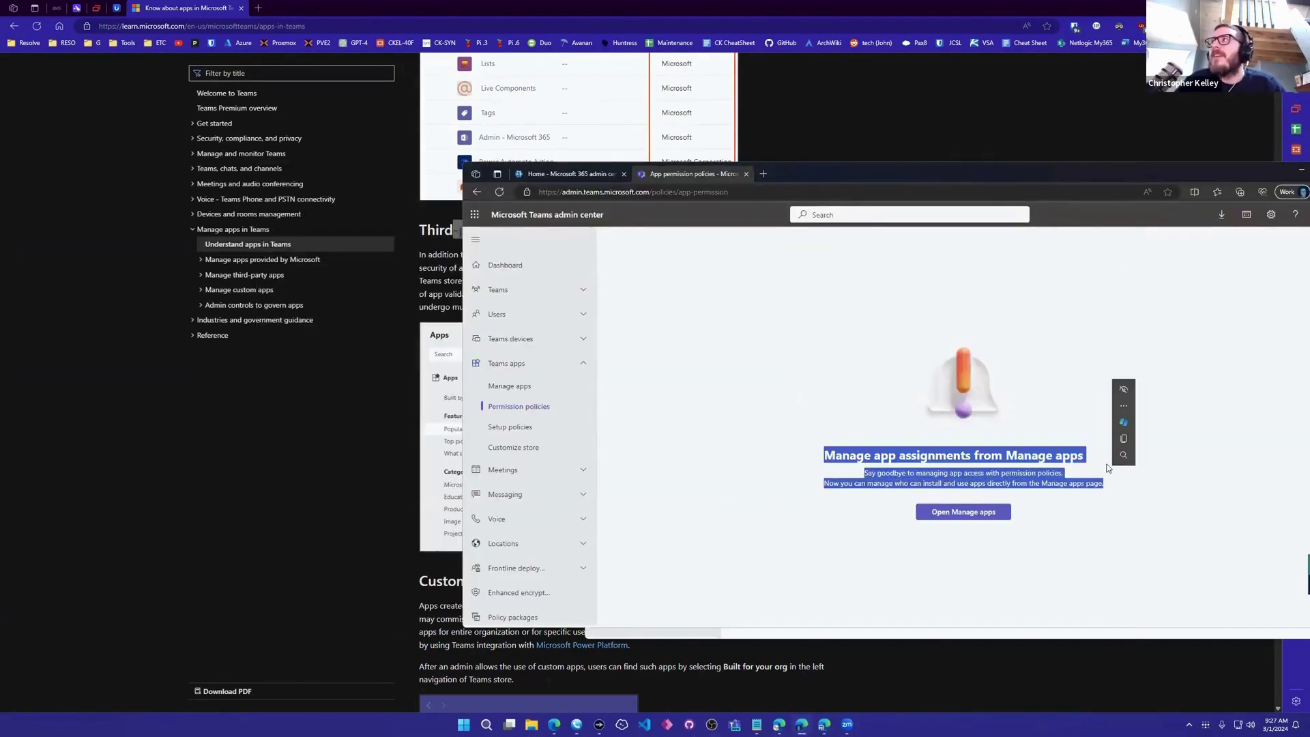
# Open the Manage apps page and scroll through its 2343-app list
pyautogui.click(519, 389)
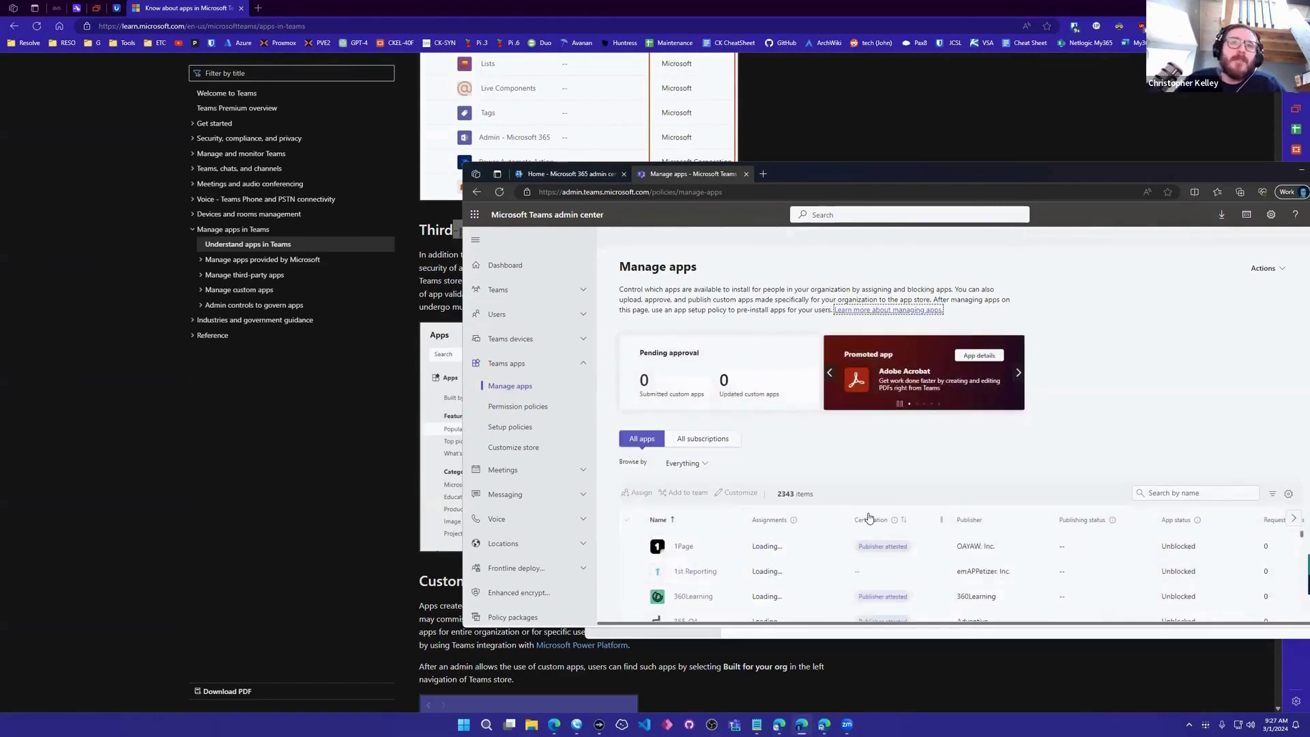
pyautogui.scroll(-3, 704, 556)
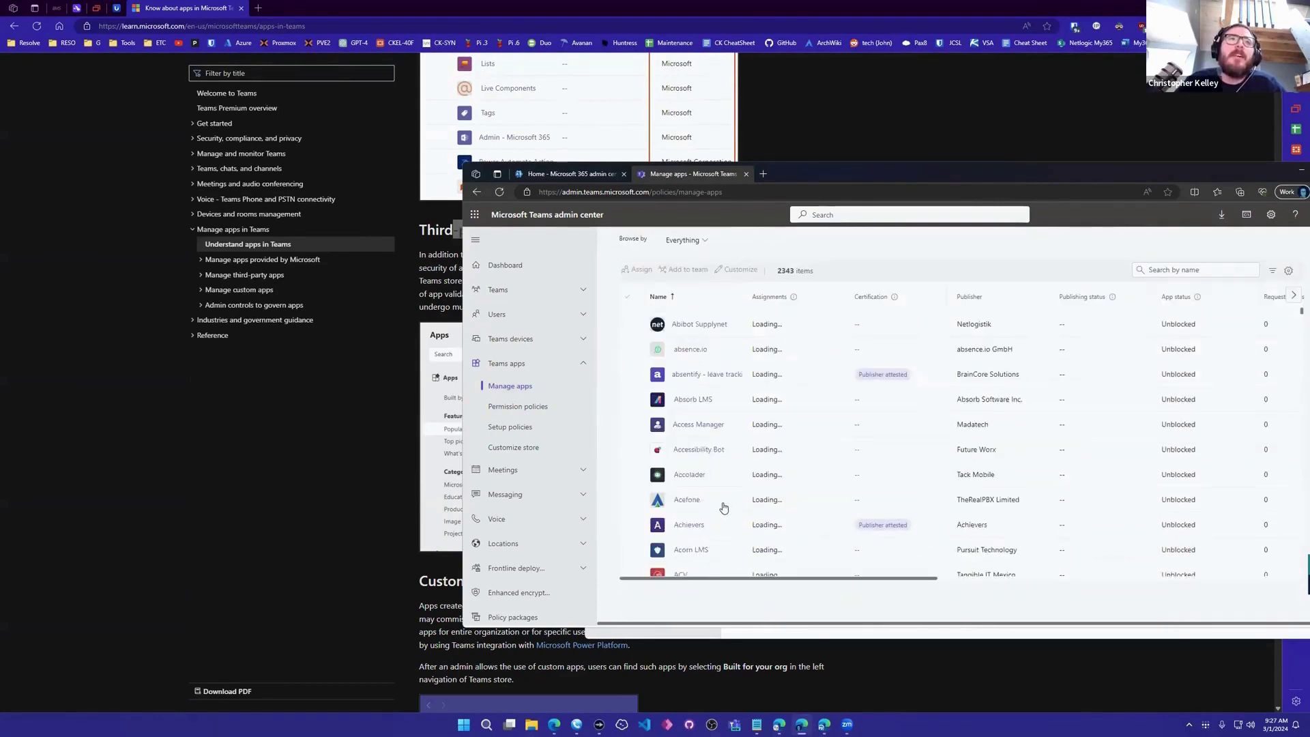
pyautogui.scroll(-2, 751, 464)
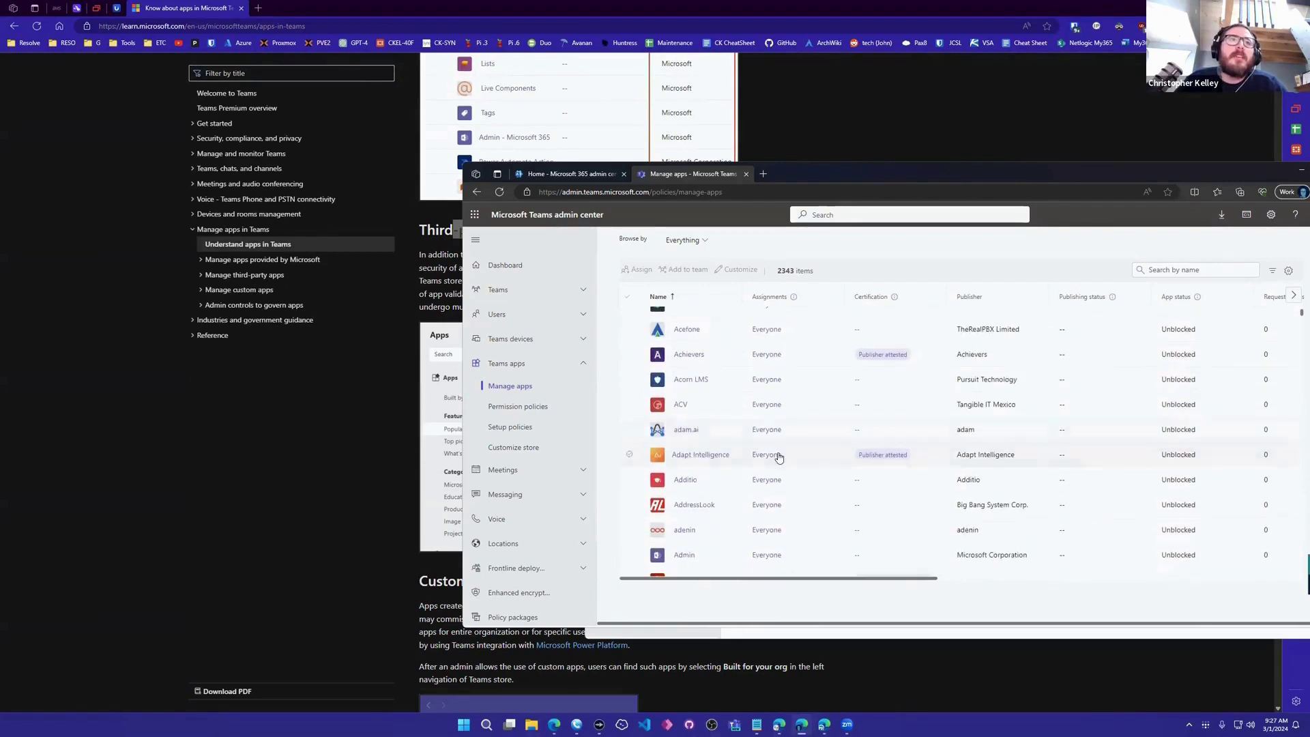
pyautogui.scroll(-5, 789, 454)
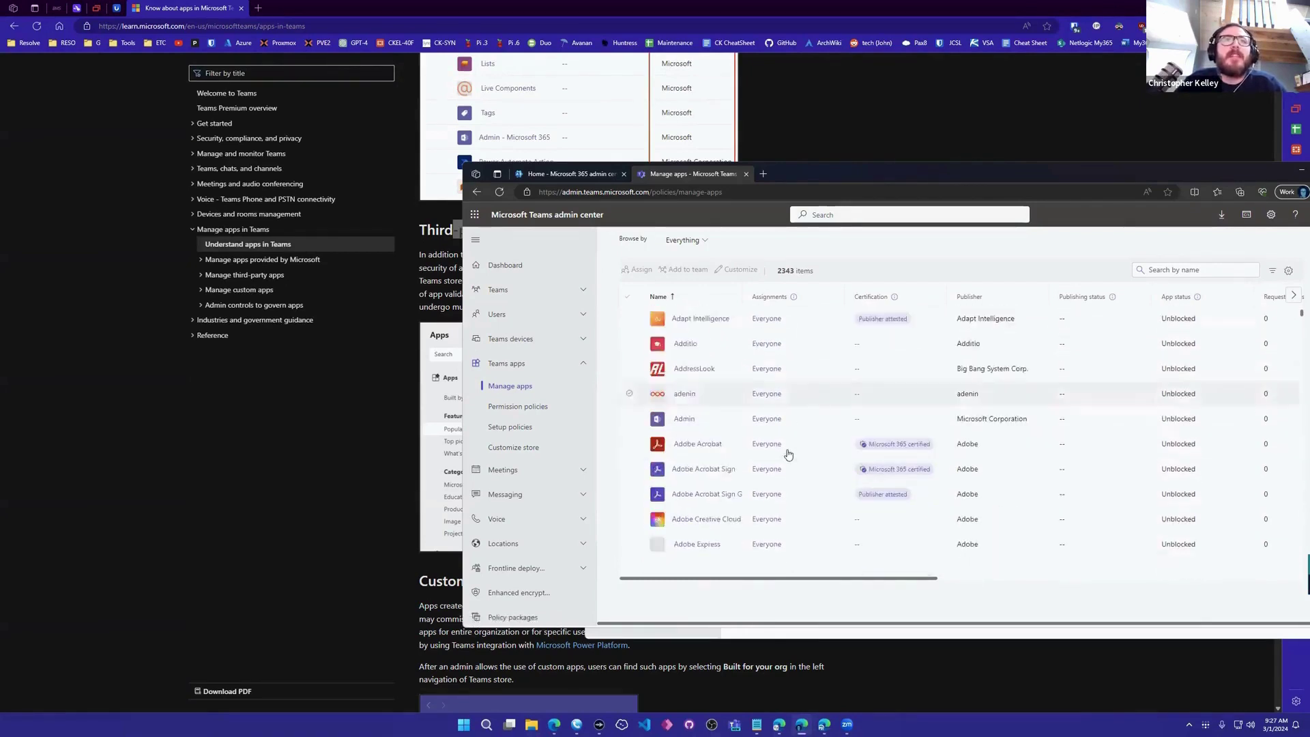
pyautogui.scroll(-3, 794, 445)
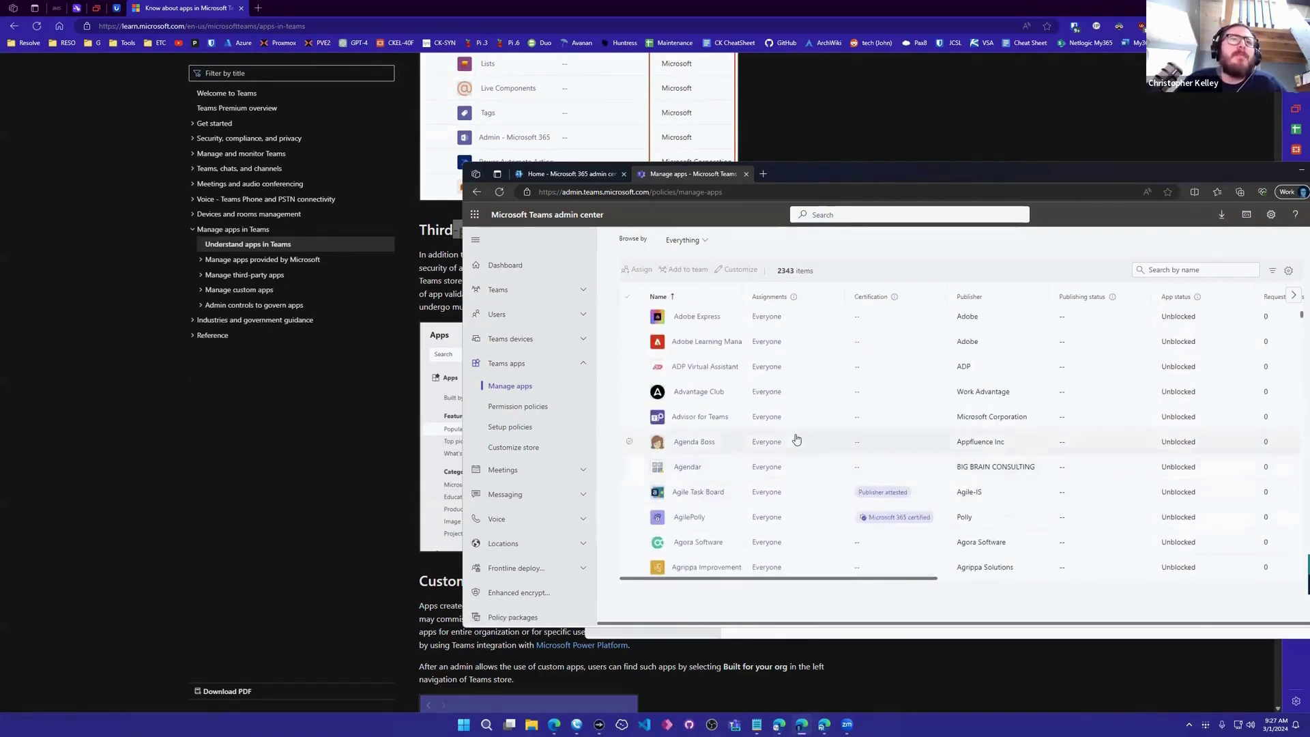
pyautogui.scroll(5, 792, 443)
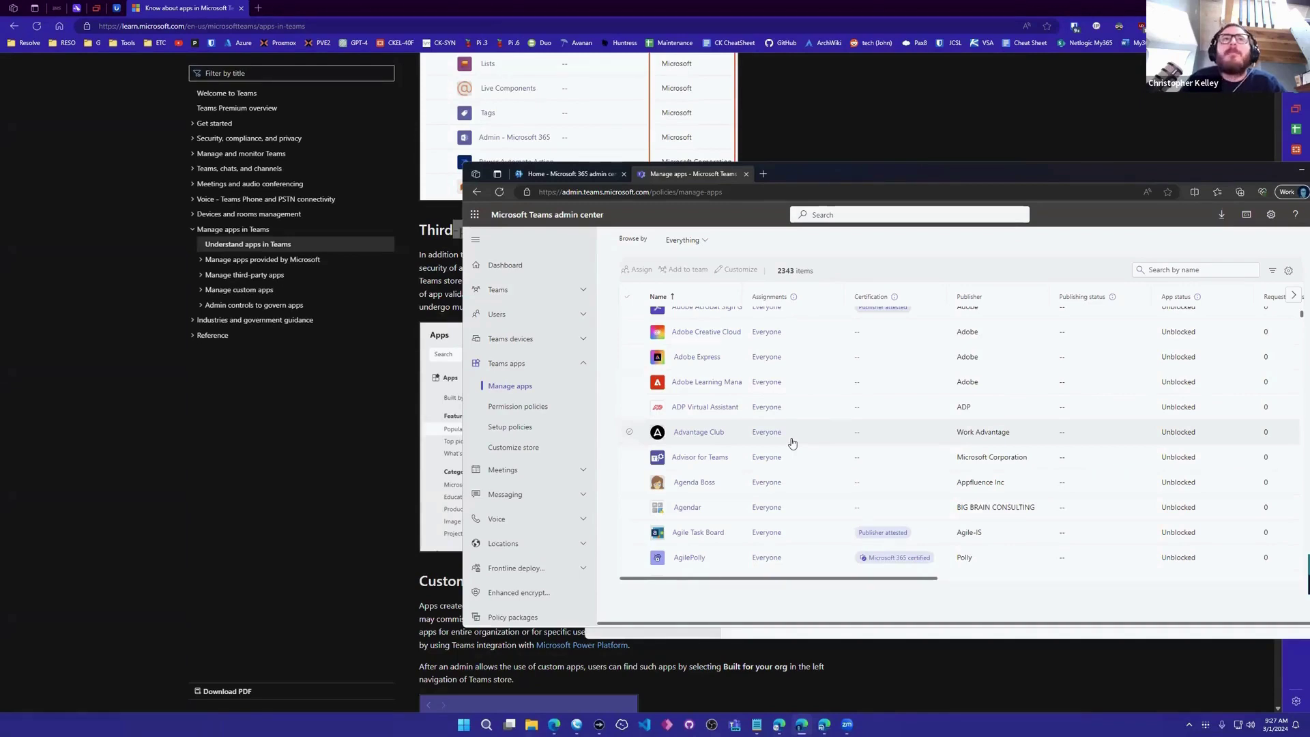
pyautogui.scroll(-1, 685, 377)
pyautogui.scroll(-4, 682, 375)
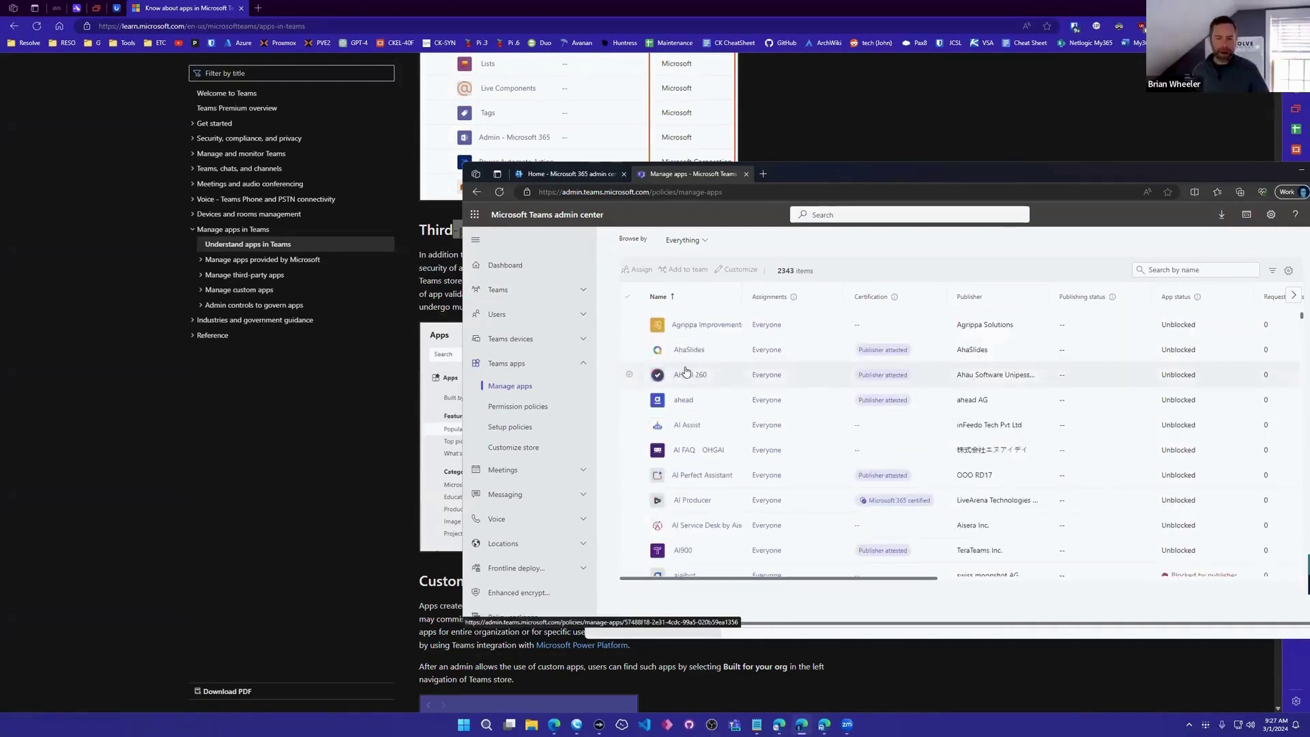
pyautogui.scroll(-3, 679, 374)
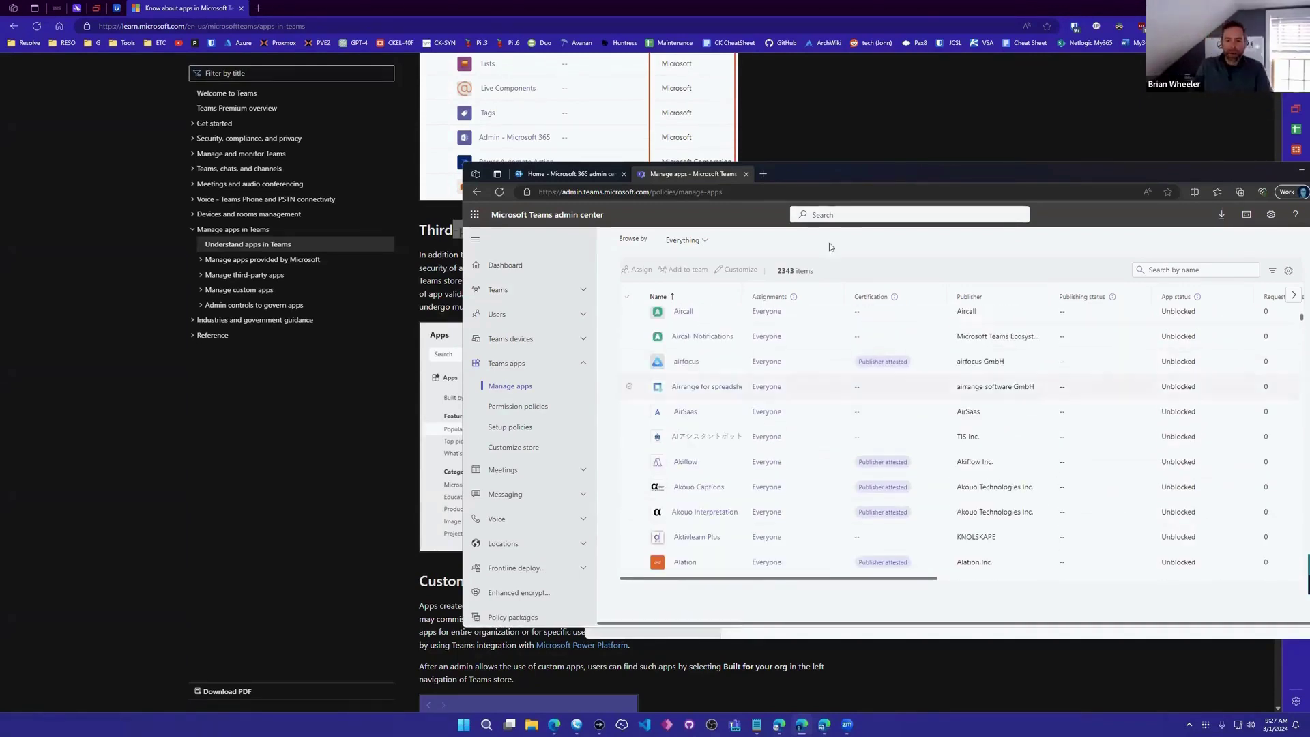
# Move the admin center window aside and return to the Learn article's custom apps section
pyautogui.moveTo(817, 179); pyautogui.dragTo(721, 196)
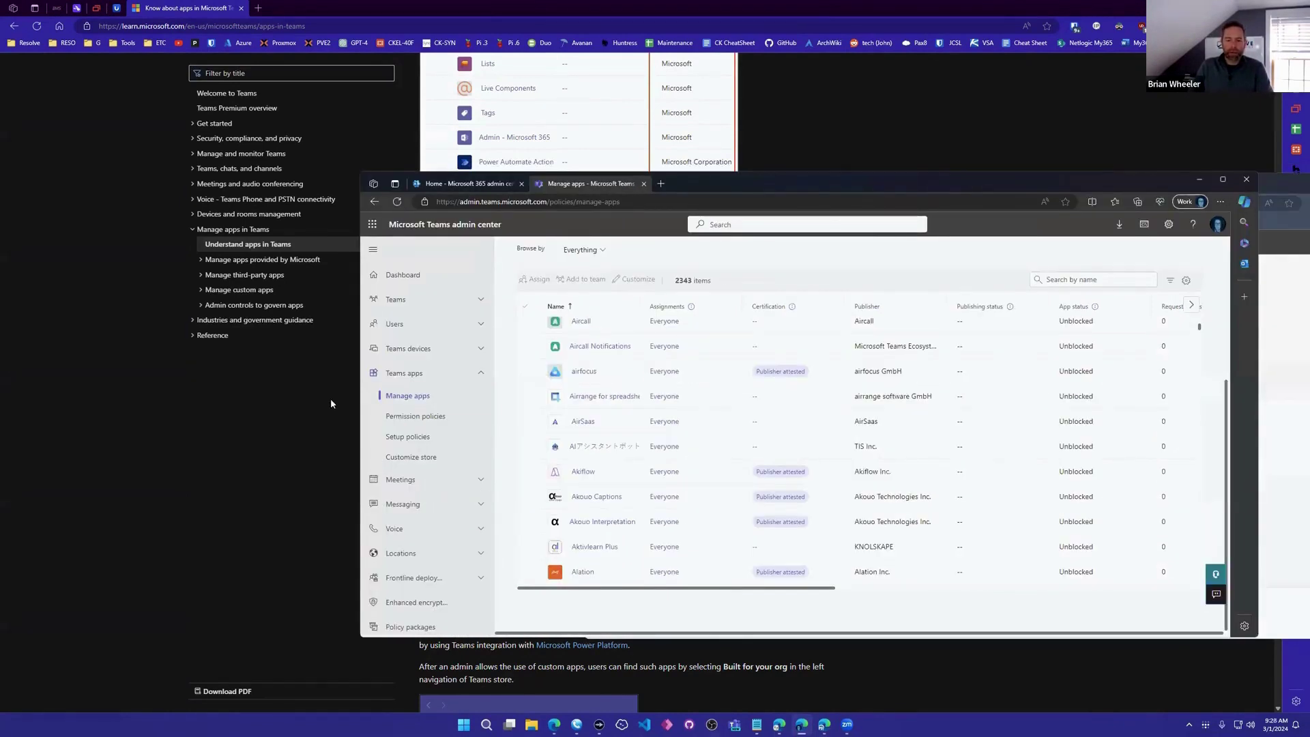
pyautogui.scroll(-3, 666, 423)
pyautogui.scroll(-6, 667, 423)
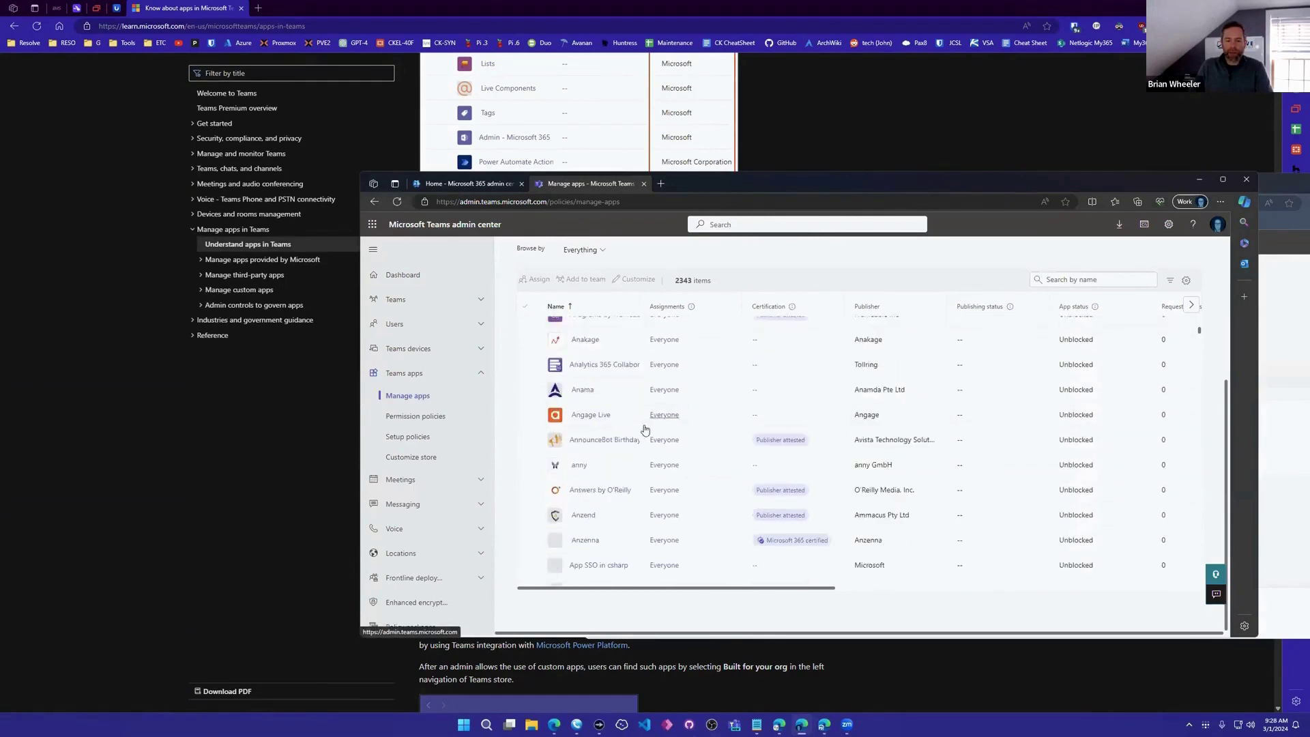
pyautogui.scroll(-2, 631, 439)
pyautogui.hotkey('alt', 'Tab')
pyautogui.scroll(-5, 468, 474)
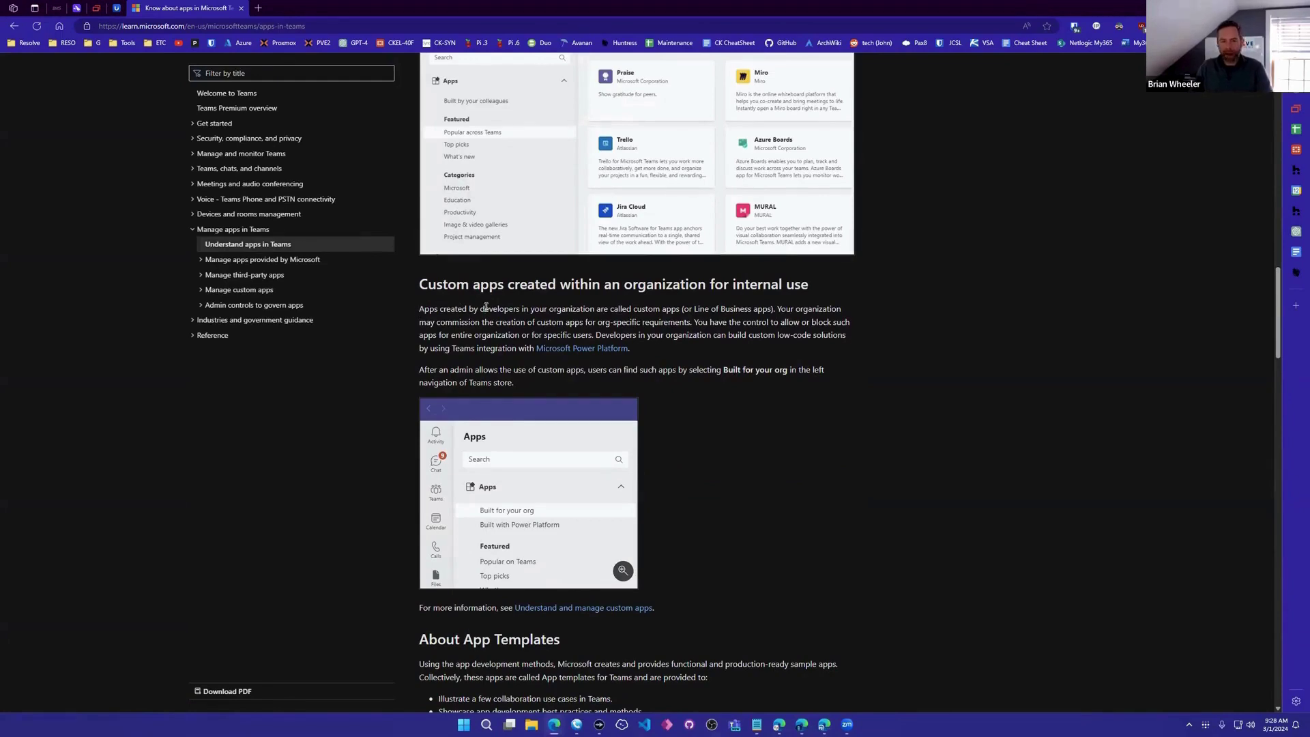
pyautogui.scroll(-3, 544, 348)
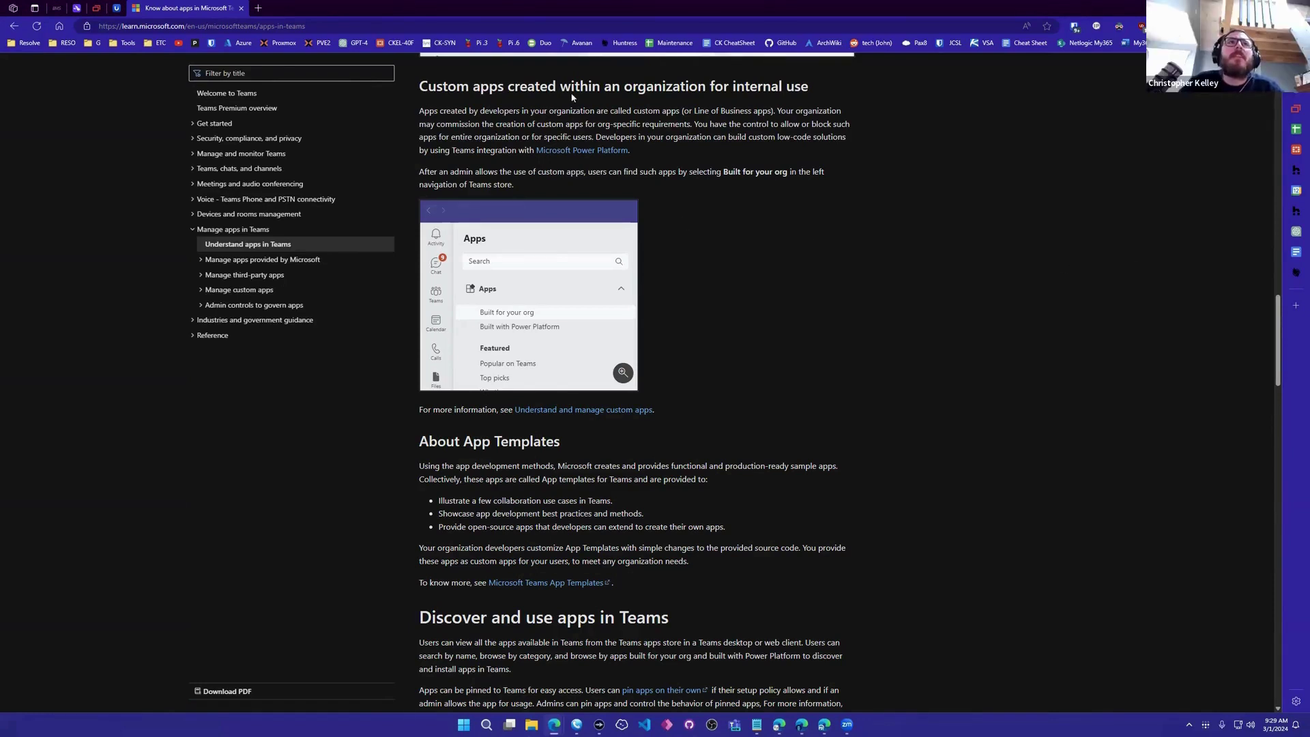
# Select the end of the custom apps heading in the Learn article
pyautogui.moveTo(448, 89); pyautogui.dragTo(718, 112)
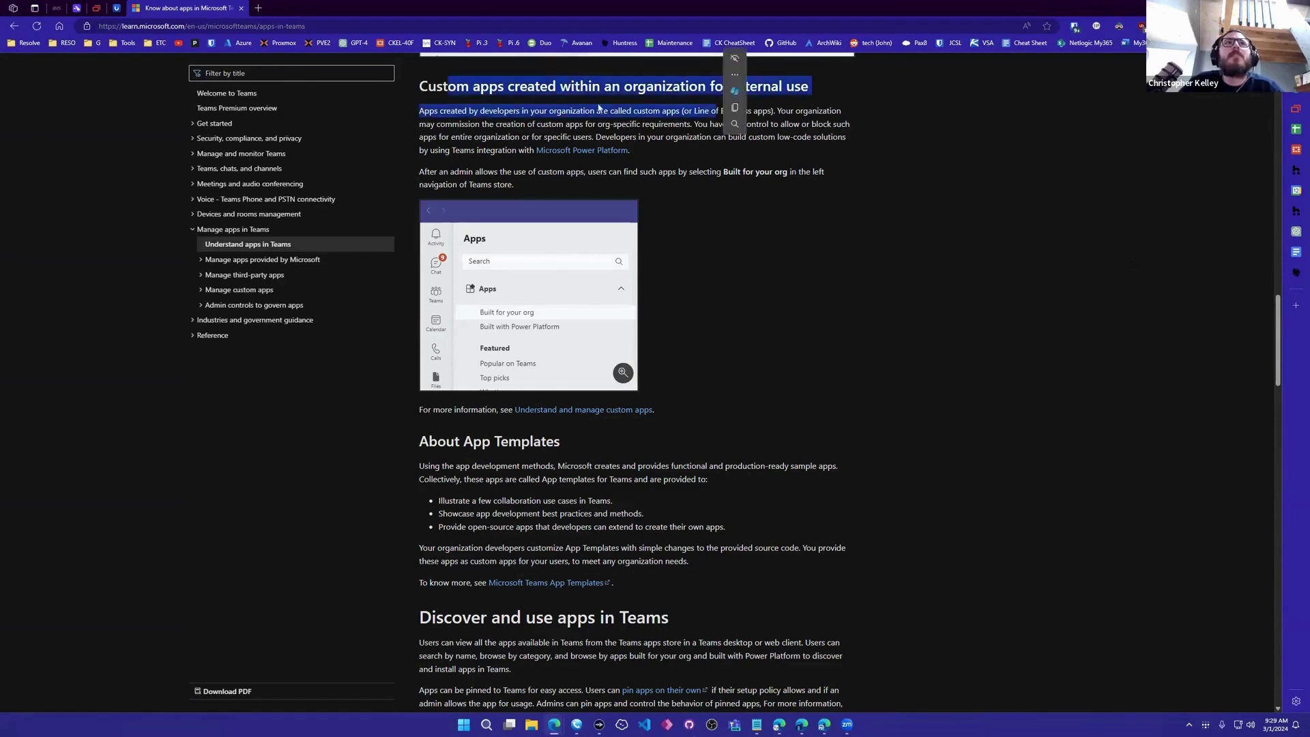
pyautogui.click(540, 96)
pyautogui.moveTo(646, 86); pyautogui.dragTo(852, 98)
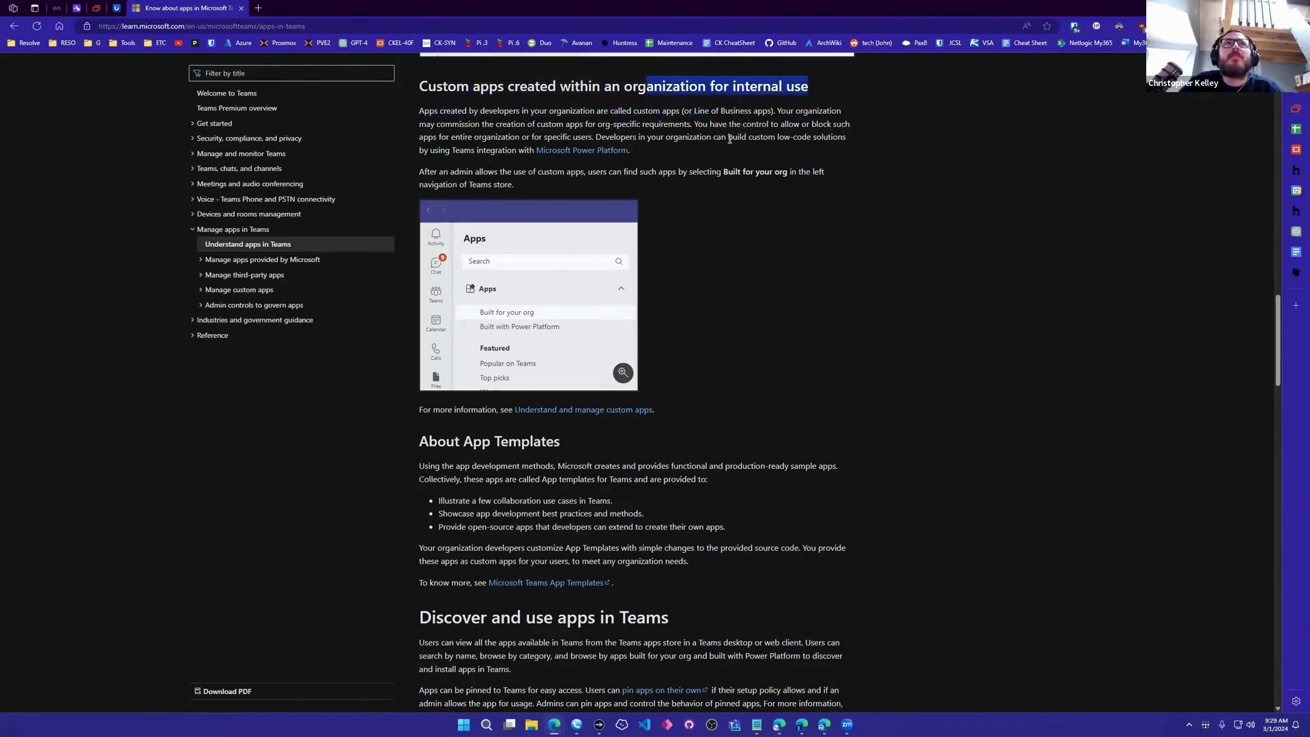
pyautogui.scroll(3, 730, 139)
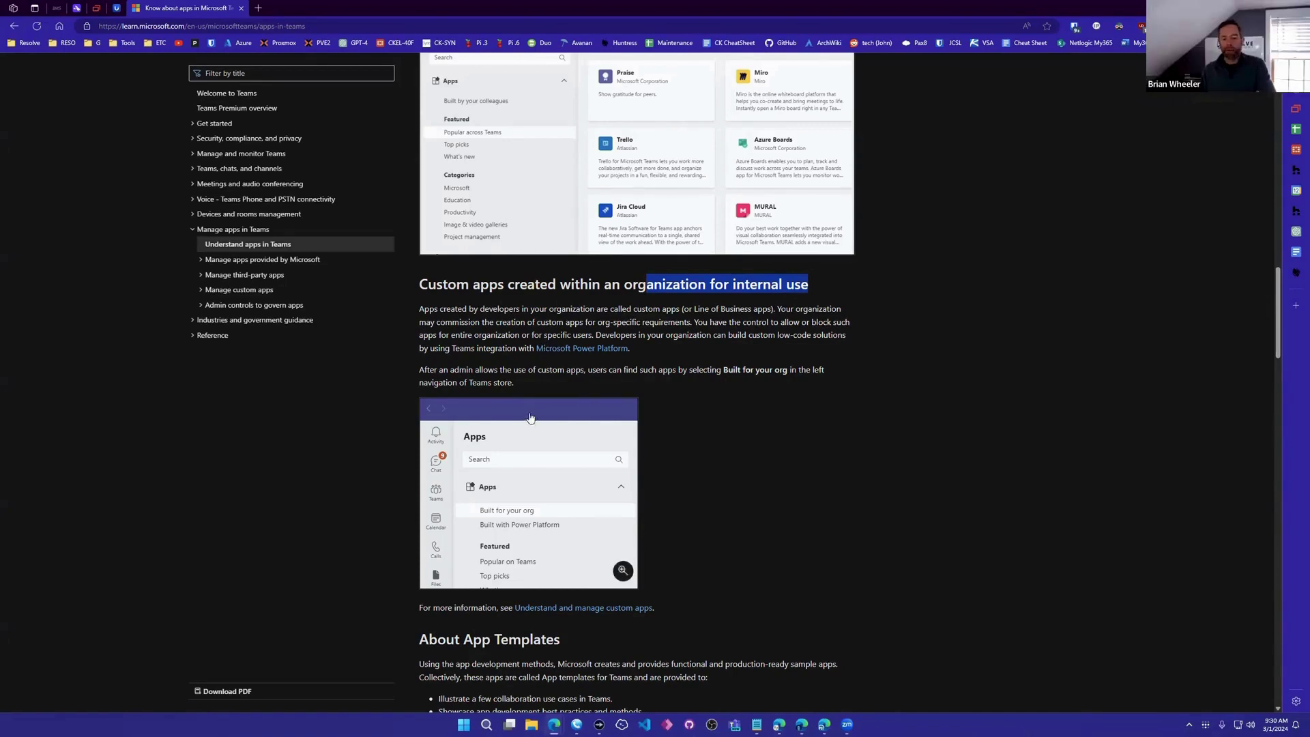
# Scroll past App capabilities to the List of apps created by Microsoft, from Admin and Approvals onward
pyautogui.scroll(-4, 530, 414)
pyautogui.scroll(-9, 530, 414)
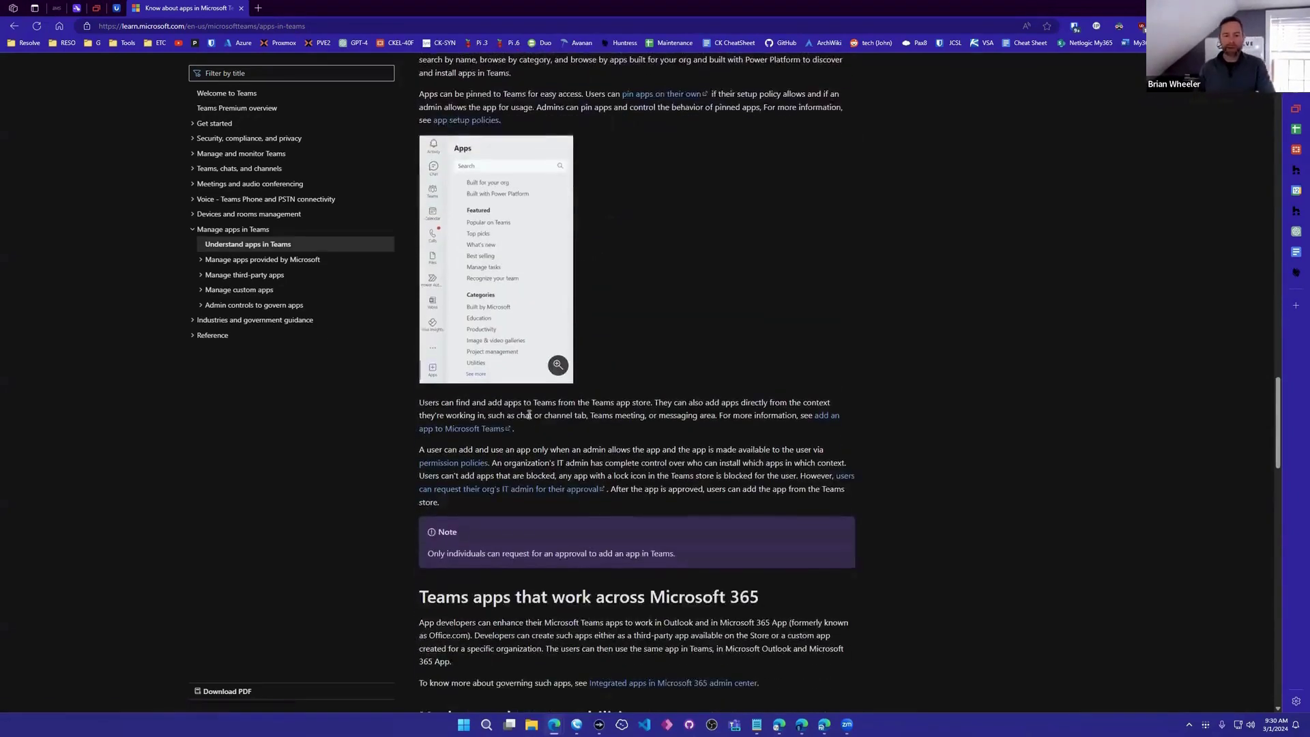
pyautogui.scroll(-5, 530, 418)
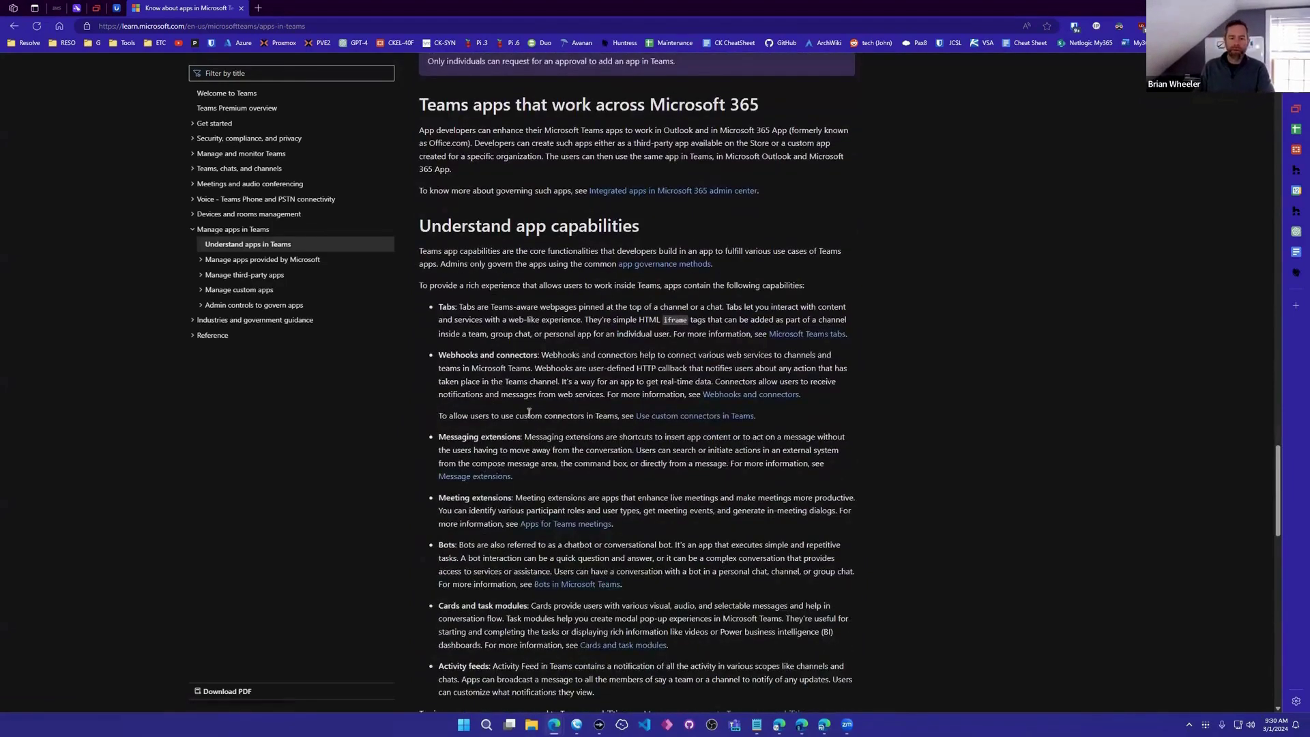
pyautogui.scroll(-2, 530, 418)
pyautogui.scroll(-7, 528, 416)
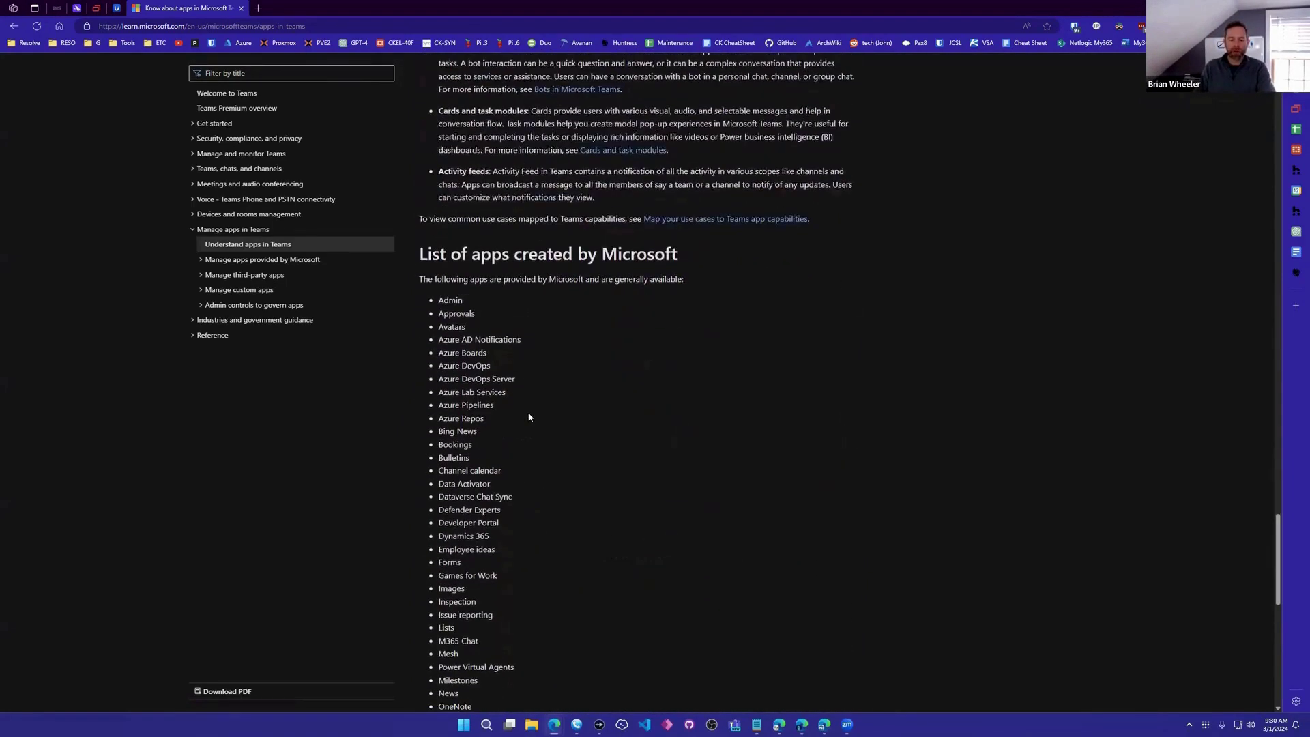
pyautogui.scroll(2, 524, 418)
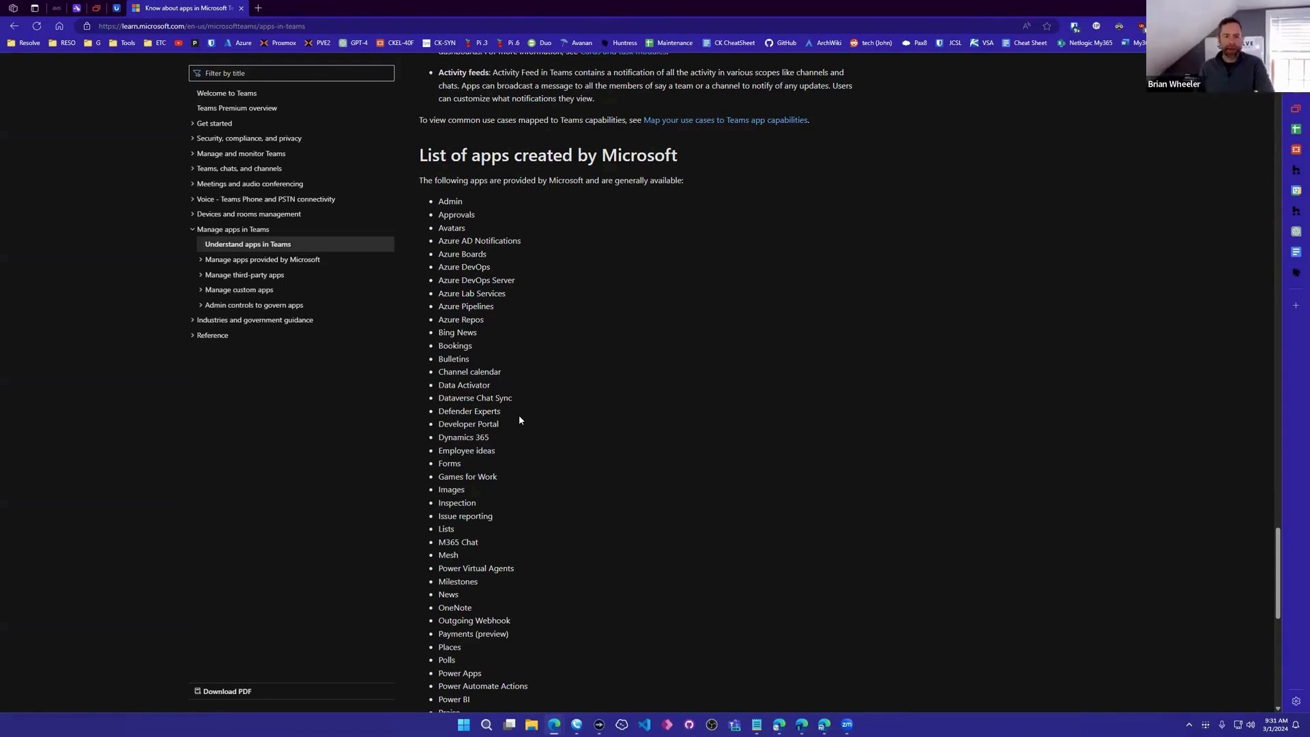
# Scroll back up to the Apps created by Microsoft section, just above the third-party apps section
pyautogui.scroll(-5, 421, 259)
pyautogui.scroll(-5, 424, 266)
pyautogui.scroll(14, 435, 280)
pyautogui.scroll(20, 437, 281)
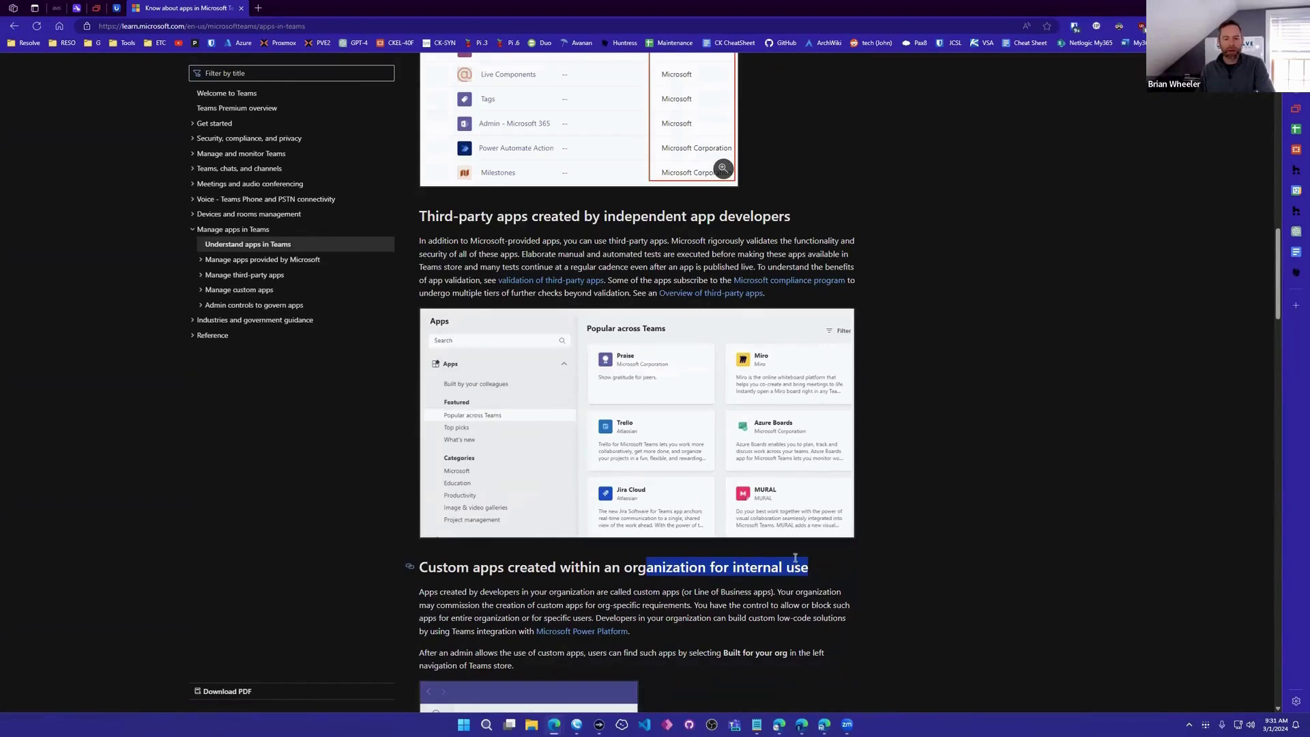
pyautogui.scroll(3, 794, 557)
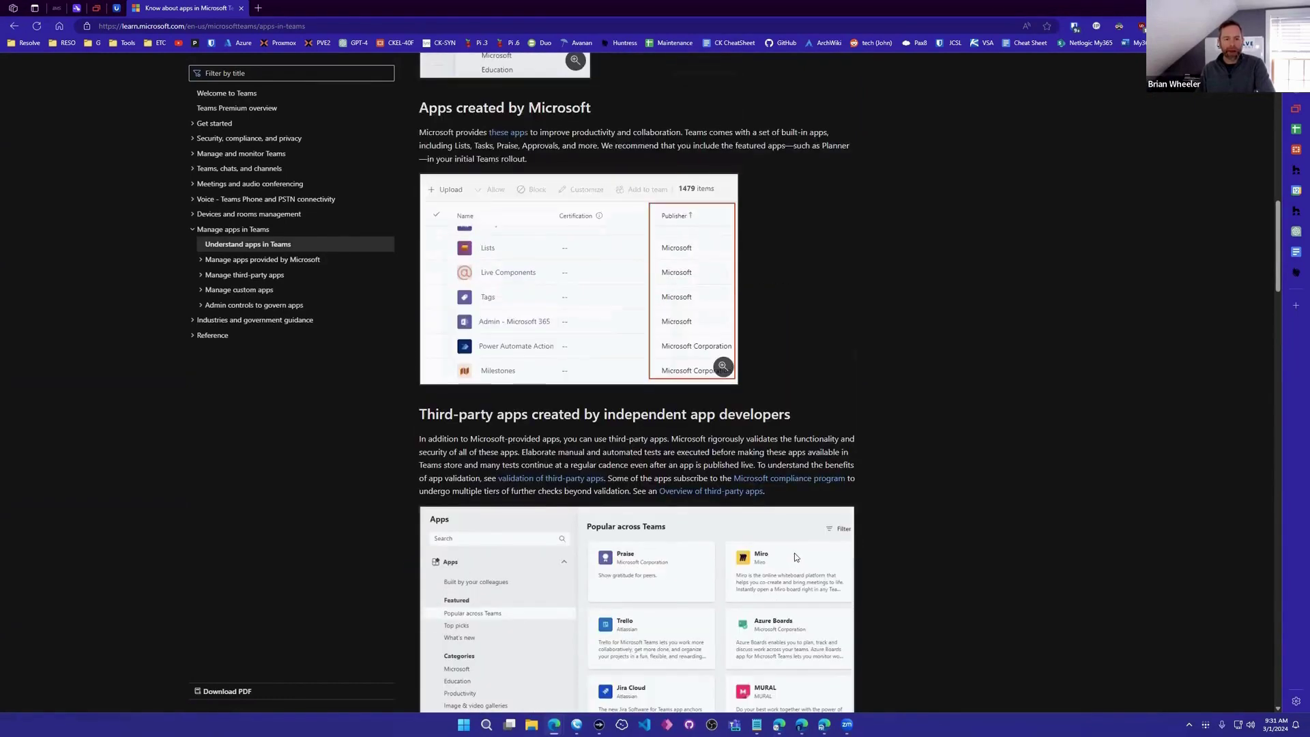